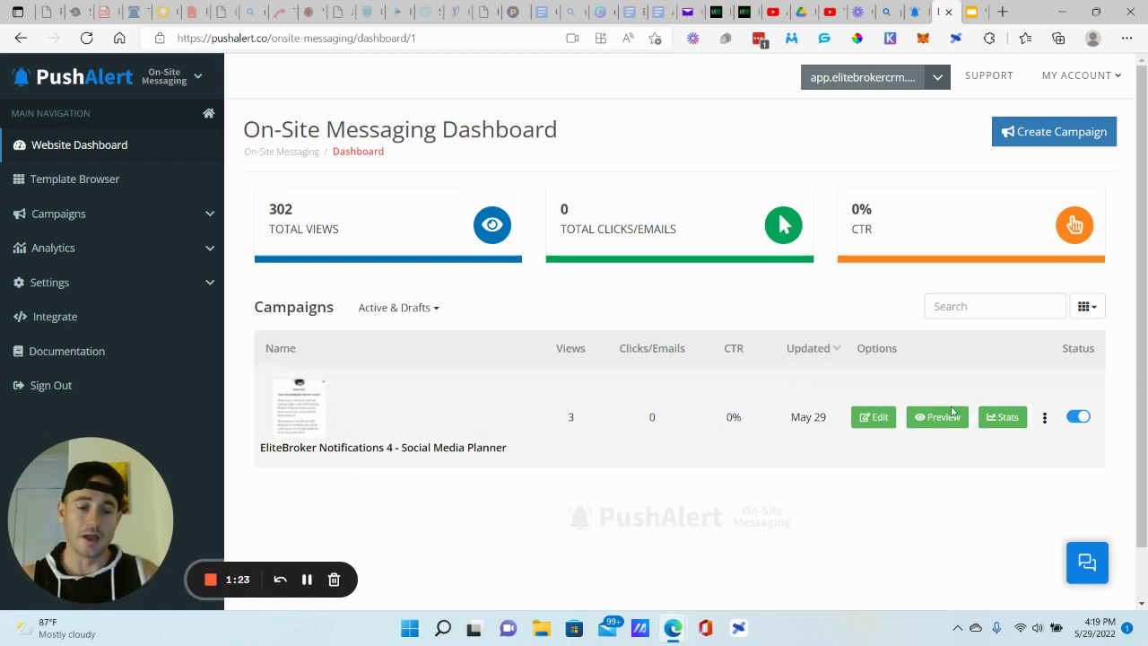
# - Preview the EliteBroker Notifications 4 campaign's 'New Social Media Planner is live!' popup
pyautogui.click(951, 415)
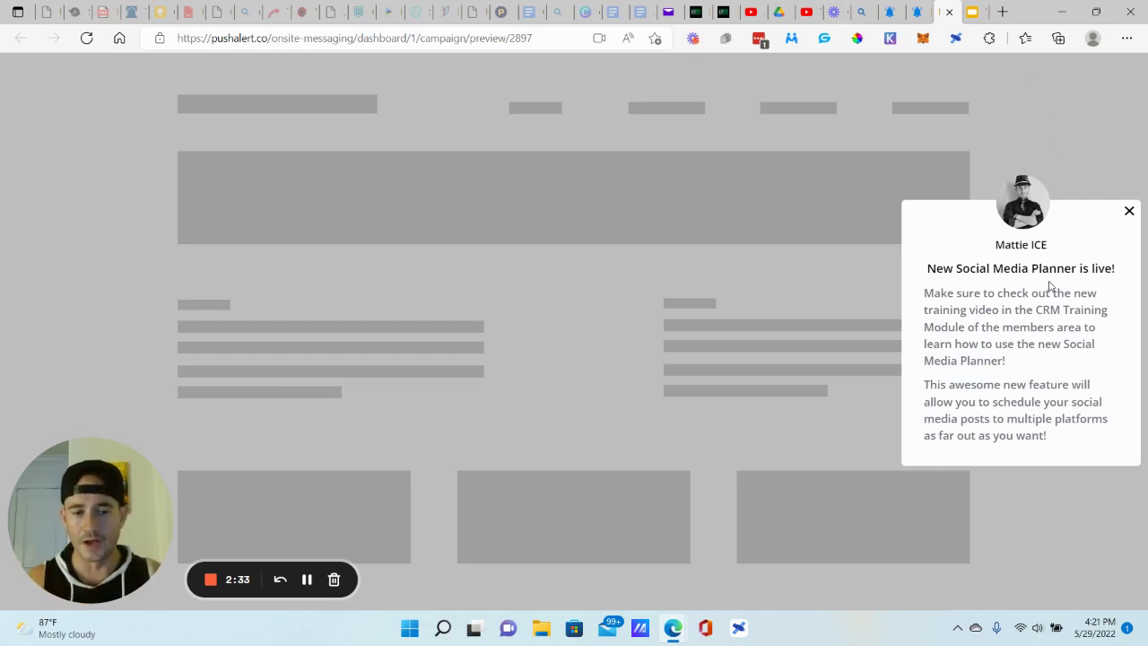
# - Switch to the Google Slides deck showing 'Ways to use pop-up messages:'
pyautogui.click(975, 11)
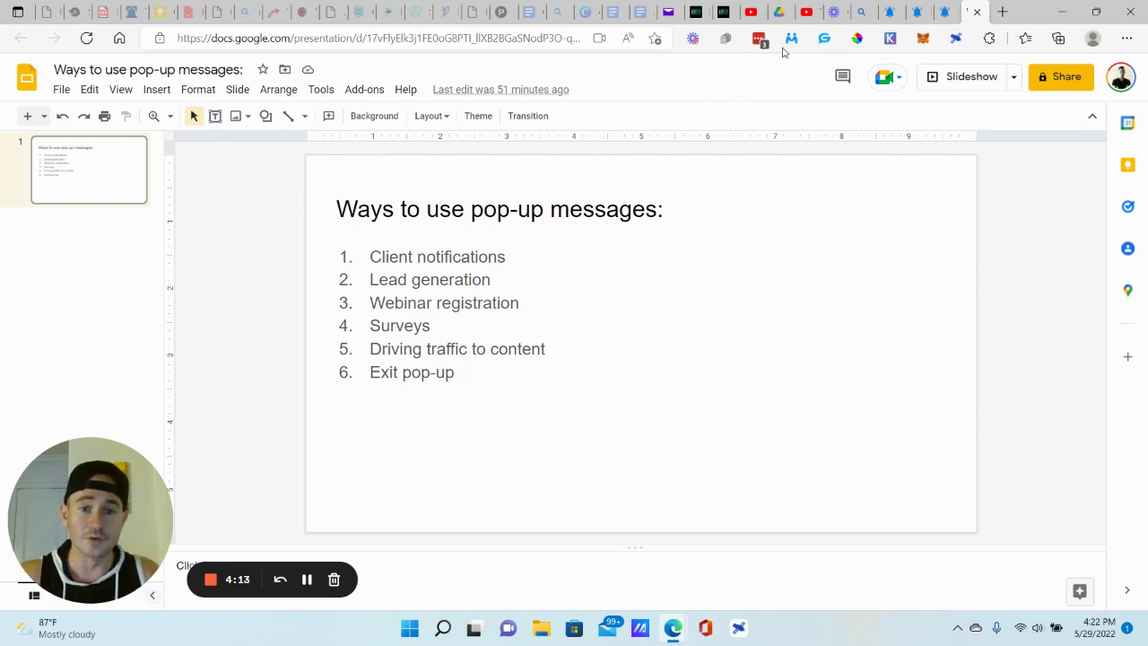
# - Close the extra PushAlert tab and move to the remaining On-Site Messaging Dashboard tab
pyautogui.click(920, 11)
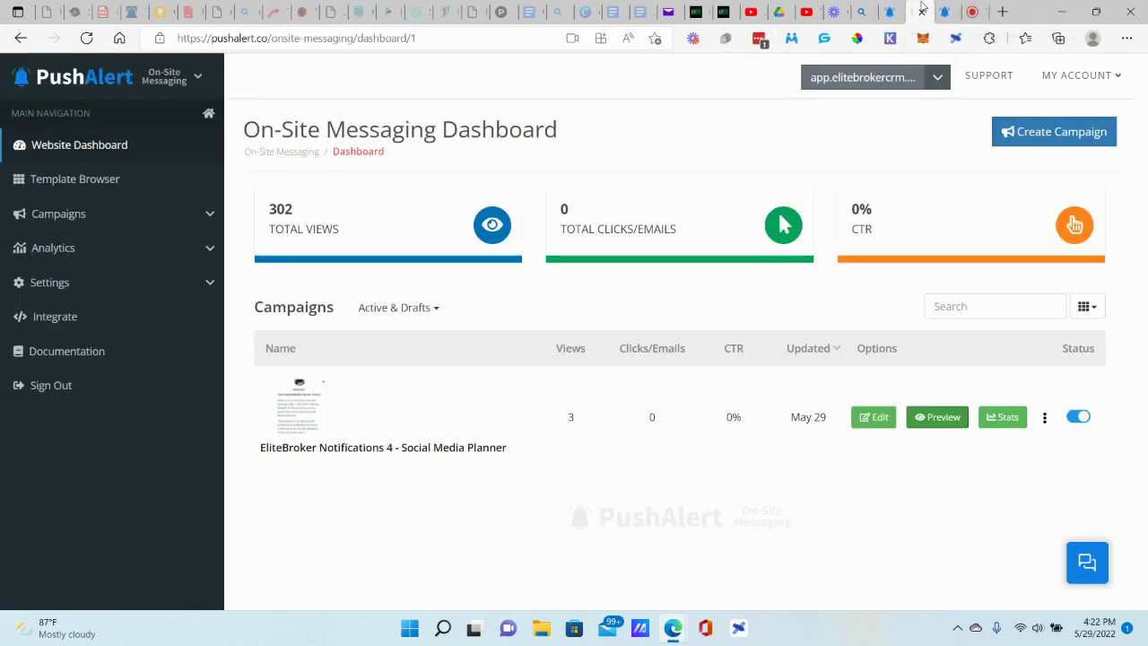
pyautogui.click(922, 11)
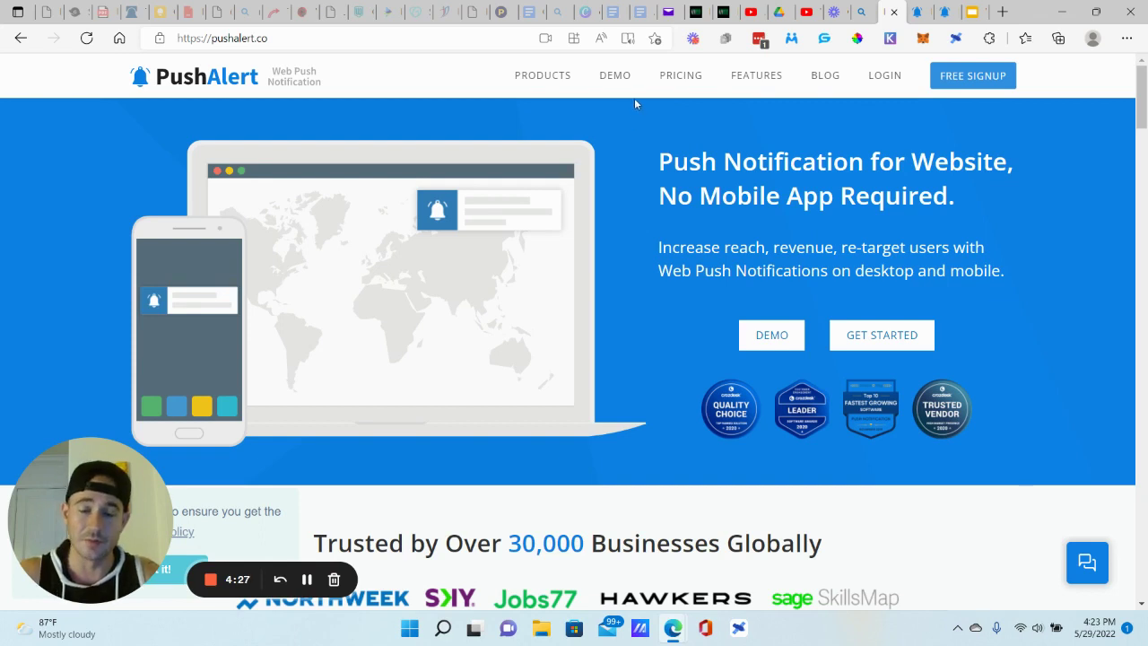
pyautogui.moveTo(538, 77)
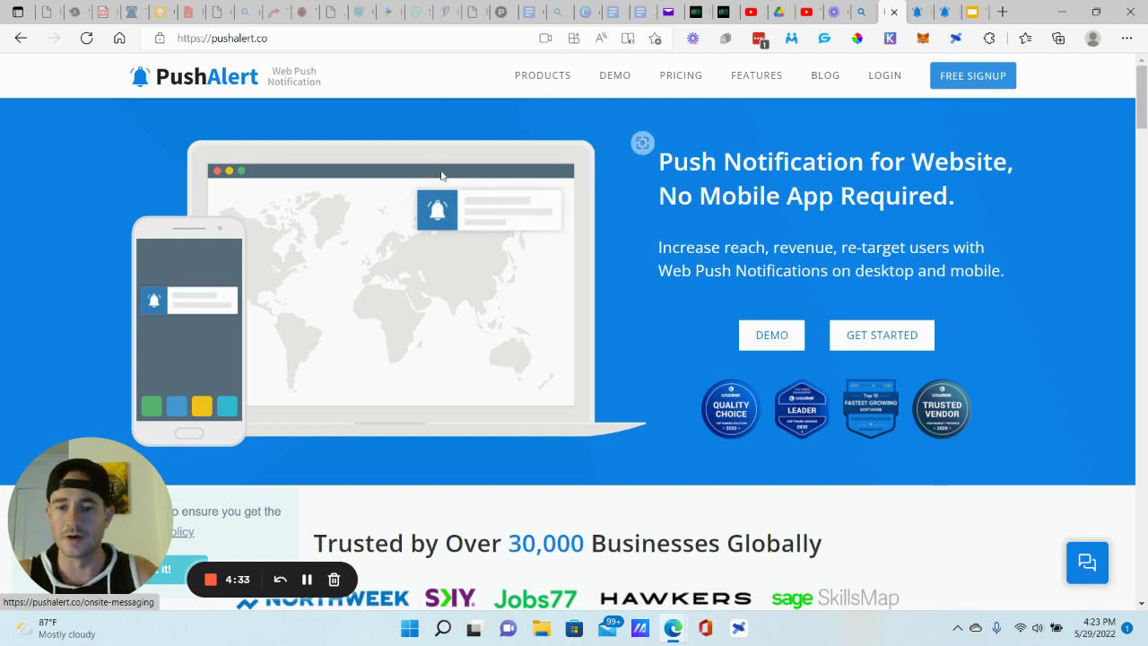
pyautogui.moveTo(521, 189)
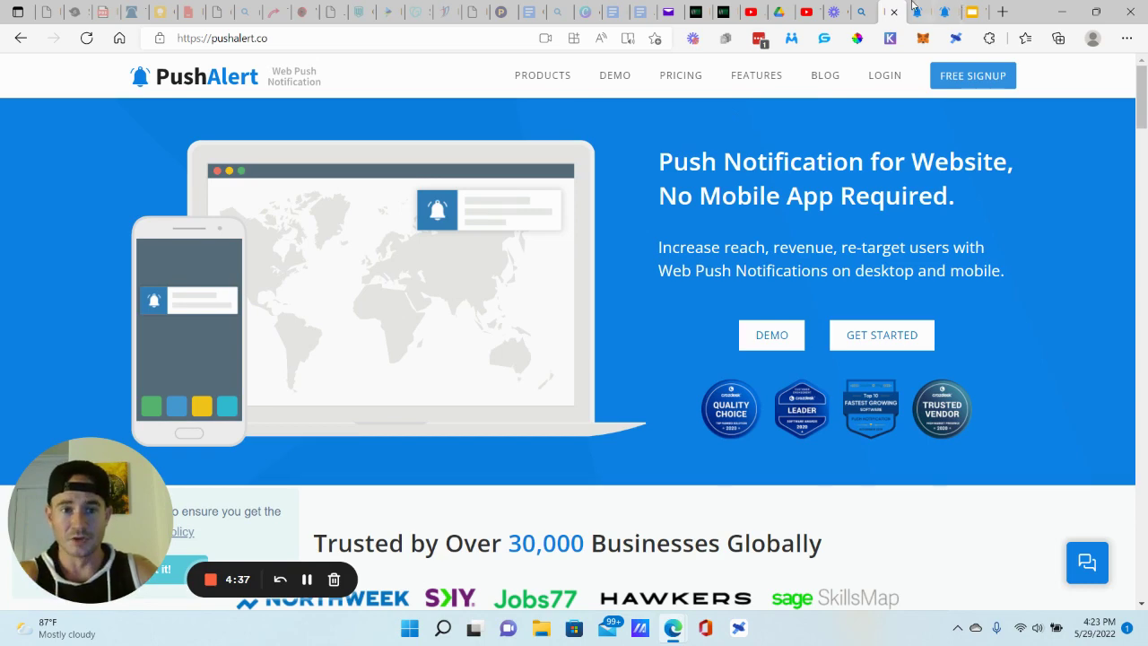
pyautogui.hotkey('ctrl', 'Tab')
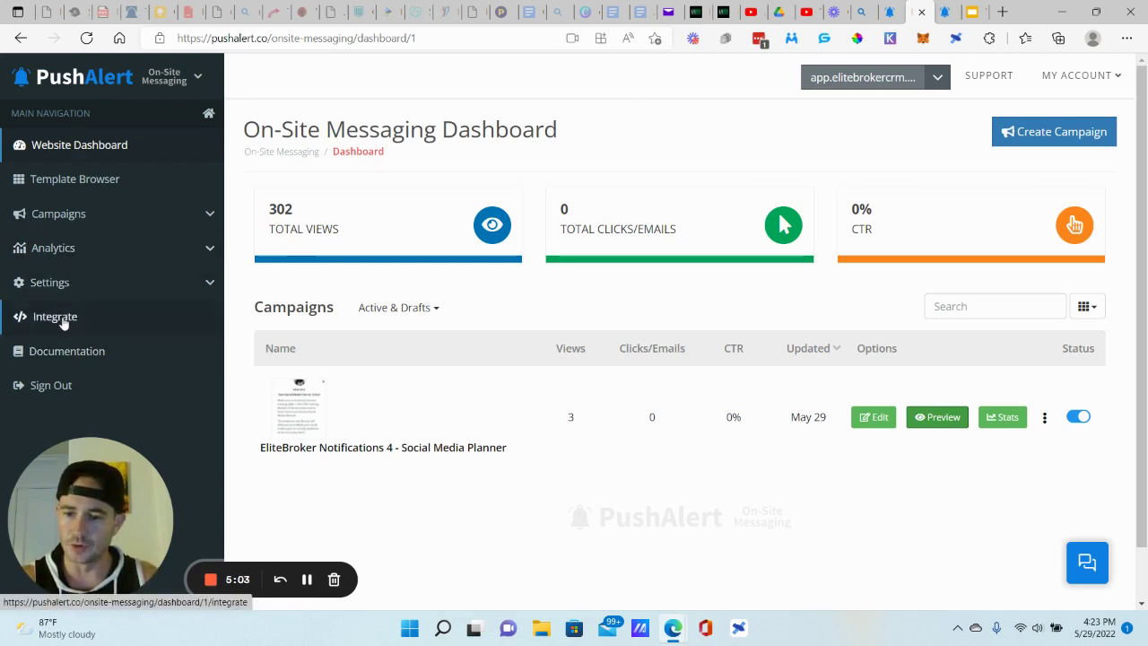
# - Select and copy the app.elitebrokercrm.com integration code snippet from its Integrate page
pyautogui.click(208, 114)
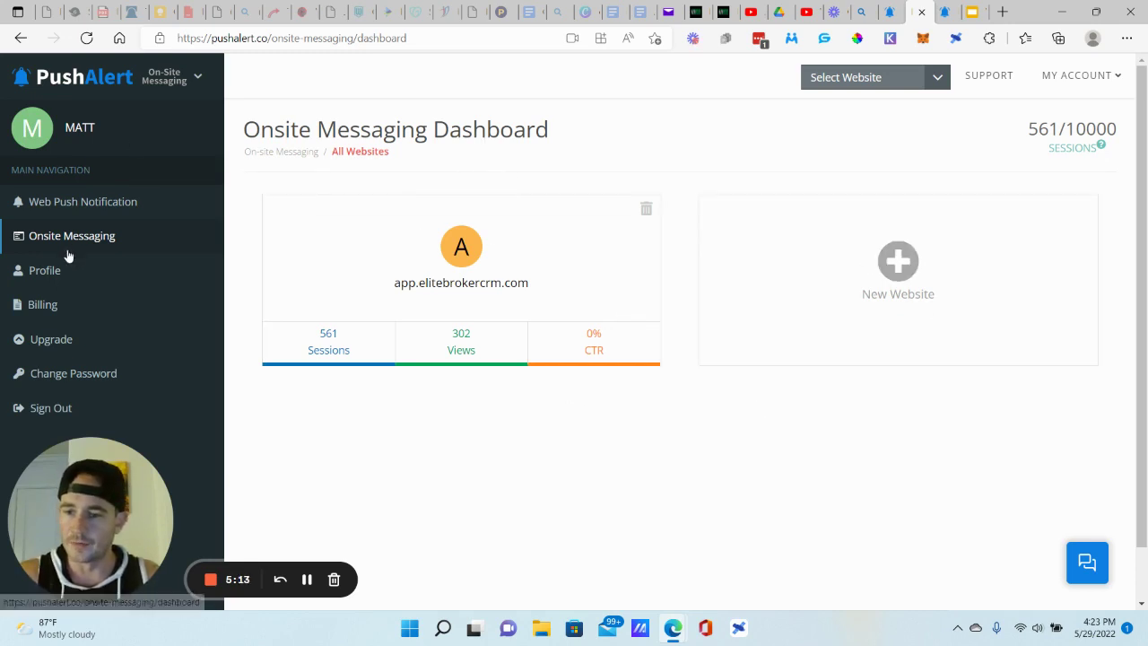
pyautogui.click(452, 253)
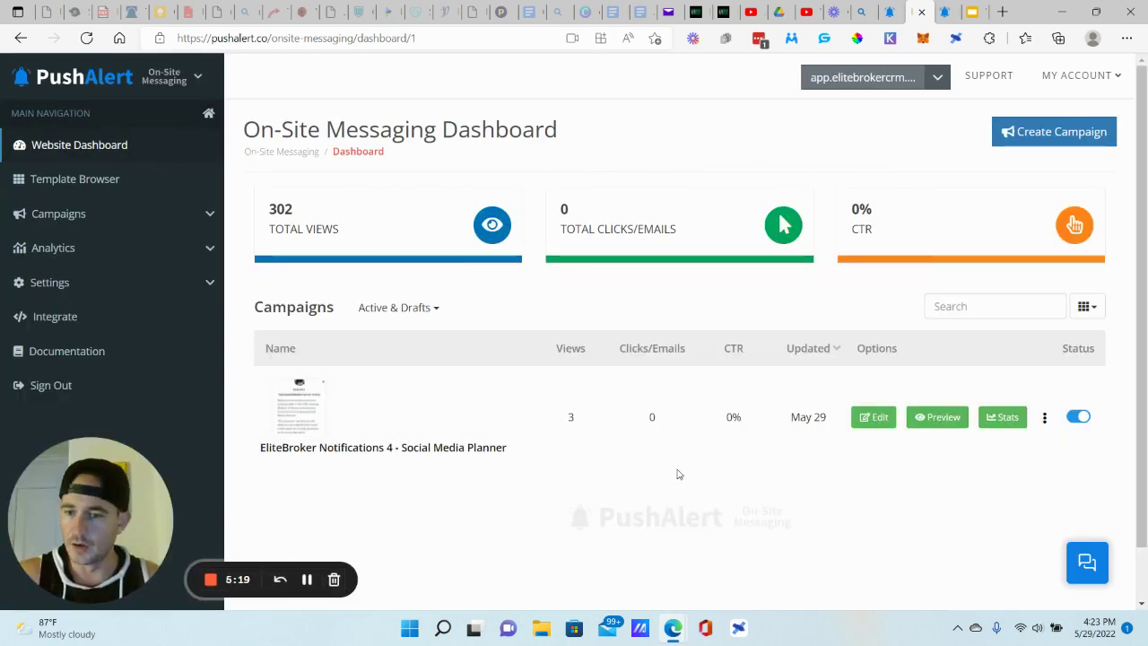
pyautogui.click(54, 320)
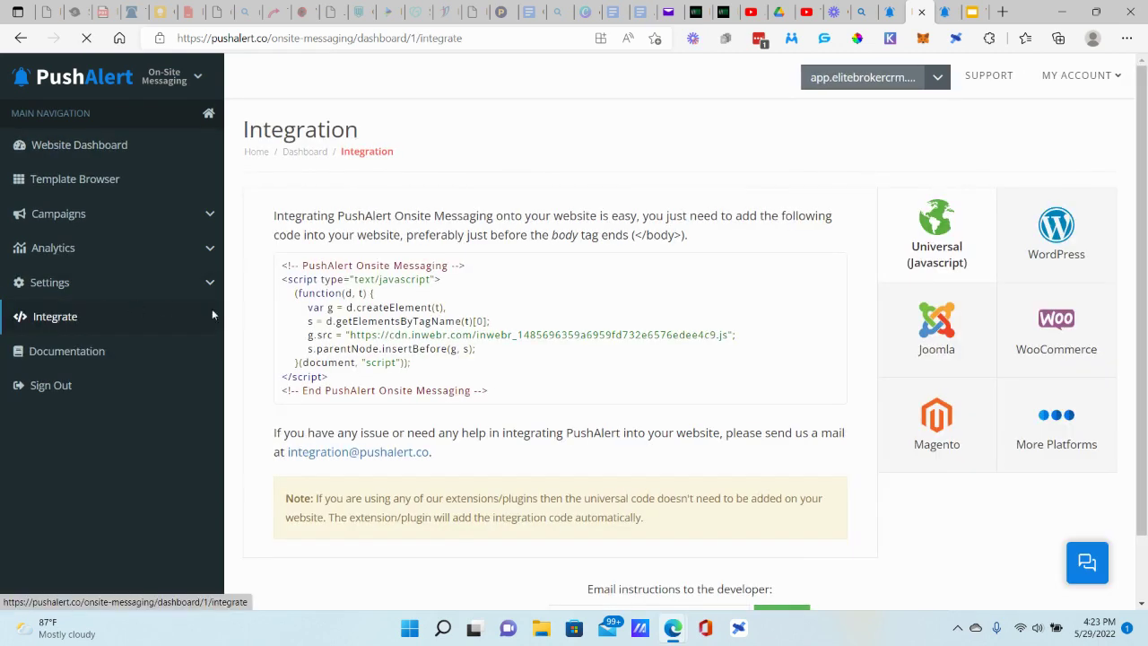
pyautogui.moveTo(284, 266); pyautogui.dragTo(526, 392)
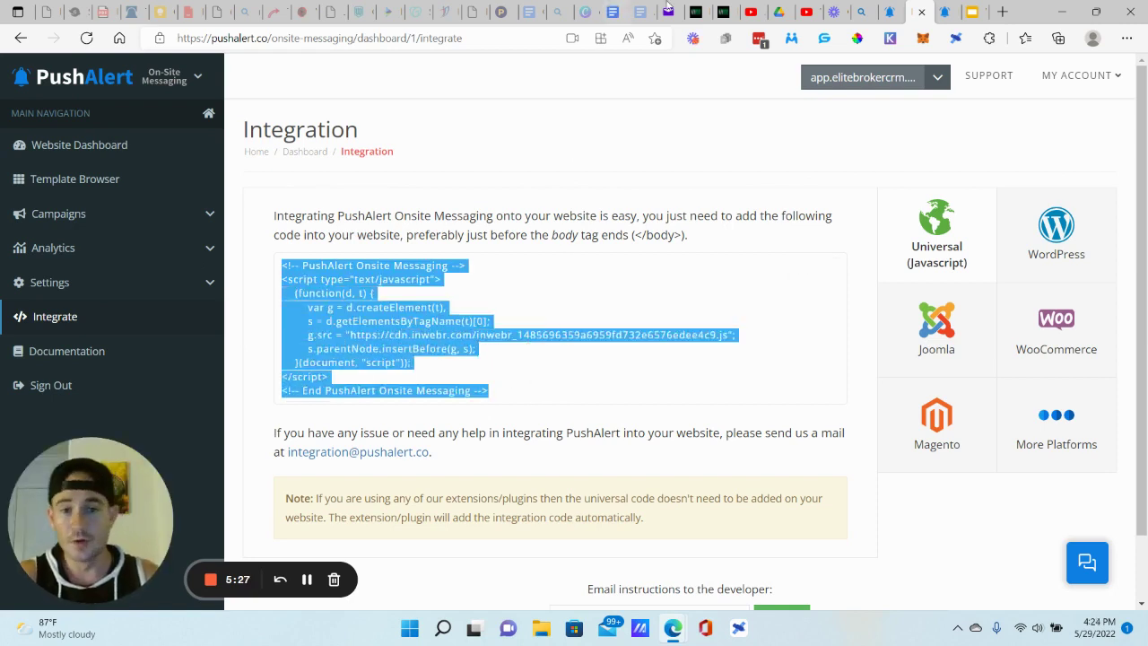
pyautogui.click(700, 11)
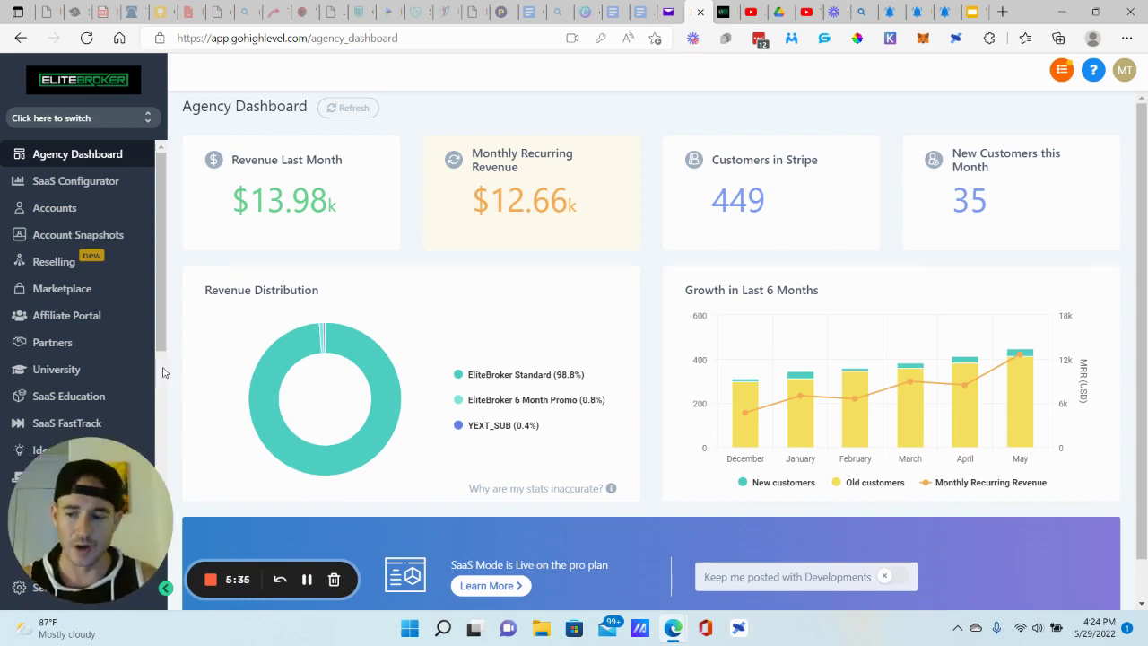
# - Locate the existing PushAlert Onsite Messaging code in the Company settings' custom script field
pyautogui.moveTo(85, 507); pyautogui.dragTo(317, 451)
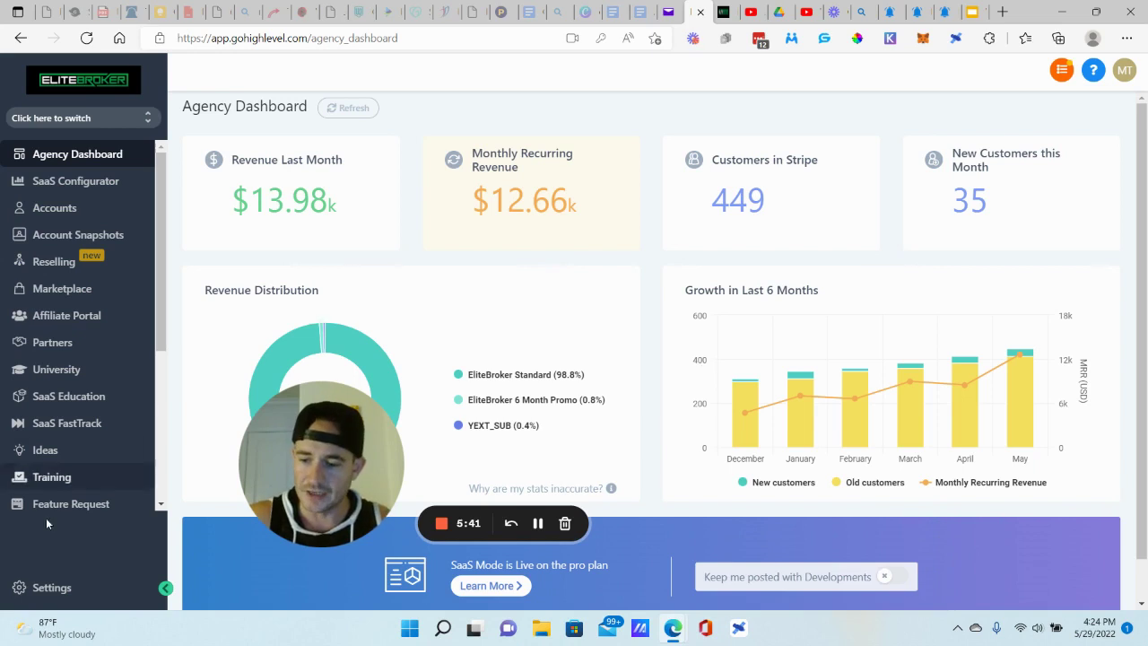
pyautogui.click(64, 592)
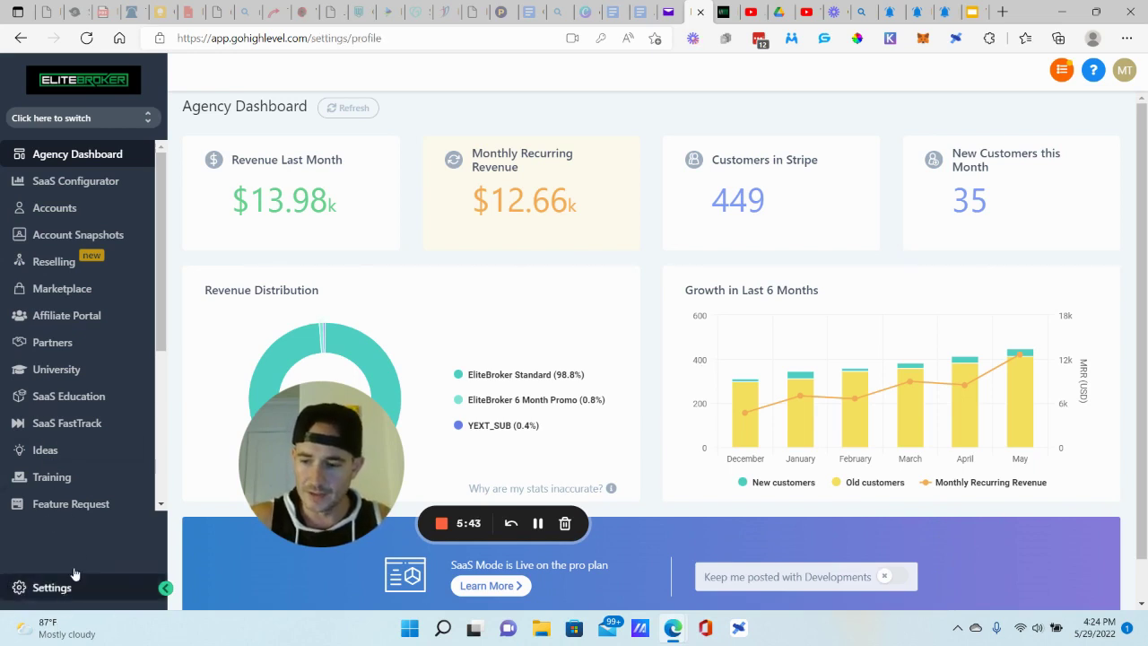
pyautogui.click(34, 246)
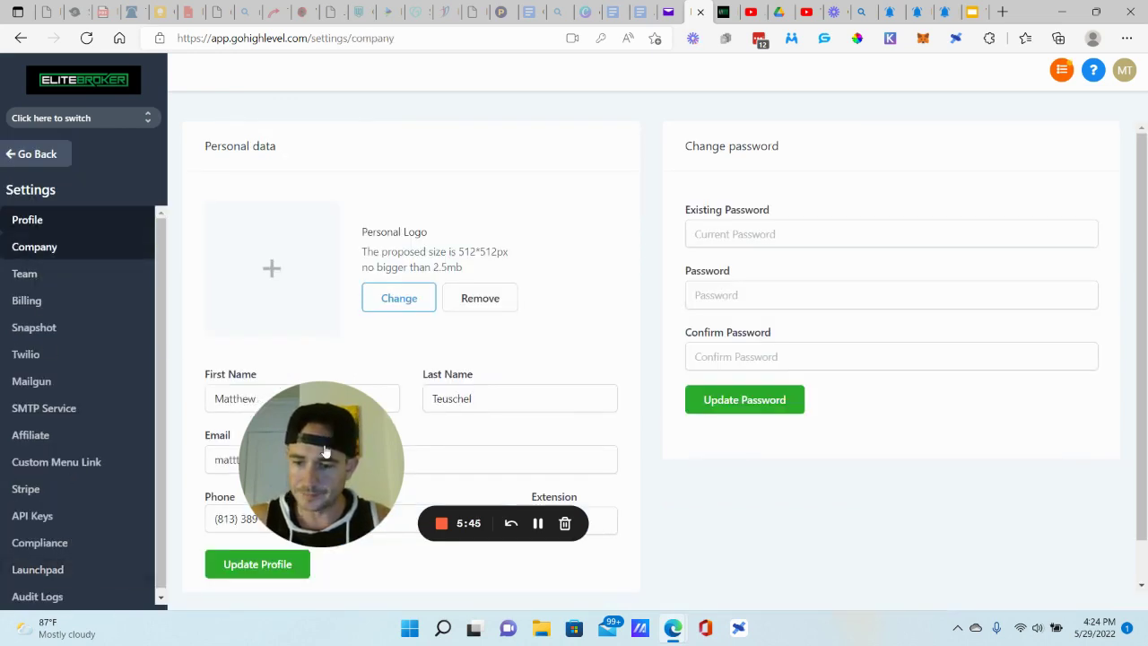
pyautogui.moveTo(325, 452); pyautogui.dragTo(135, 442)
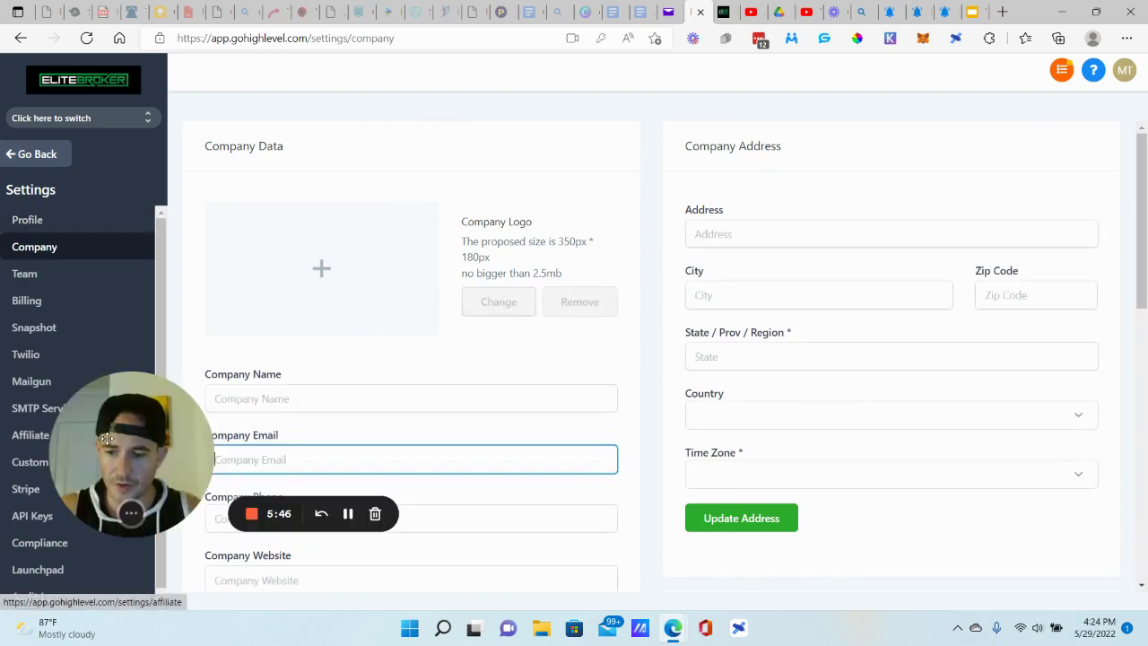
pyautogui.scroll(-3, 515, 414)
pyautogui.scroll(-10, 517, 404)
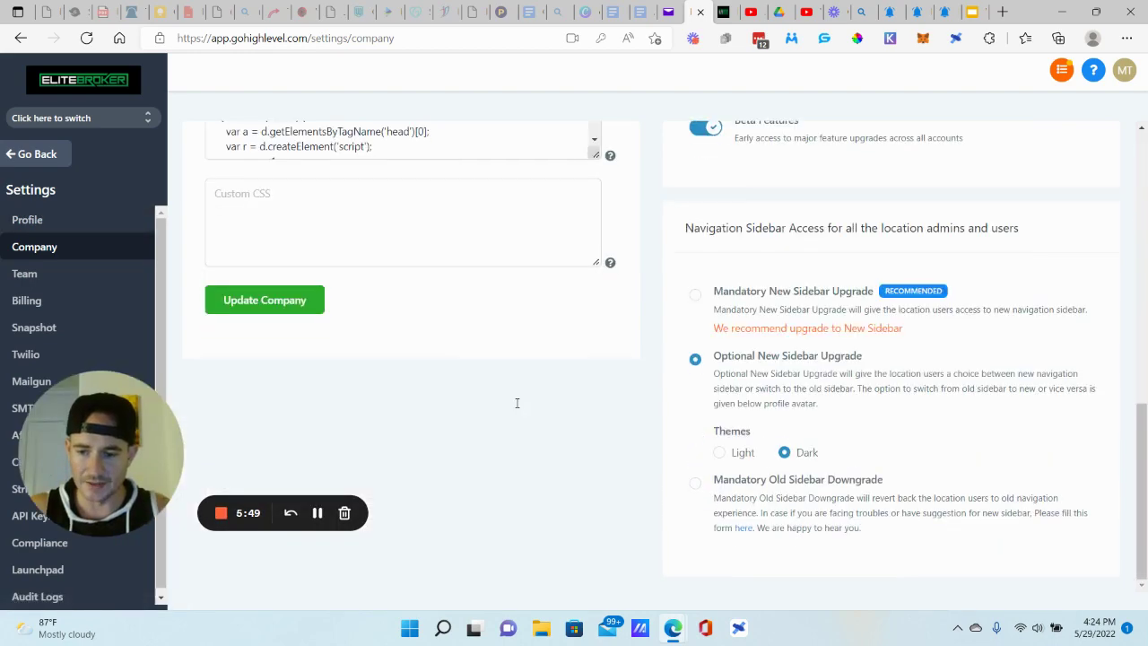
pyautogui.scroll(5, 517, 404)
pyautogui.scroll(-2, 330, 368)
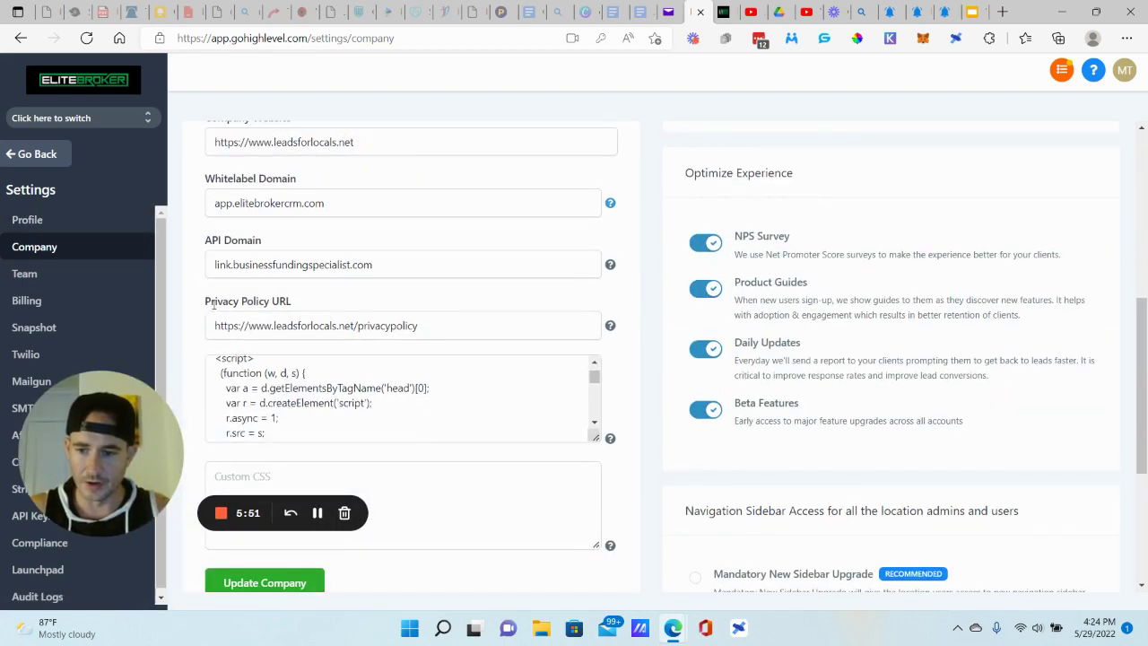
pyautogui.scroll(-2, 205, 377)
pyautogui.scroll(-1, 291, 264)
pyautogui.scroll(-4, 290, 264)
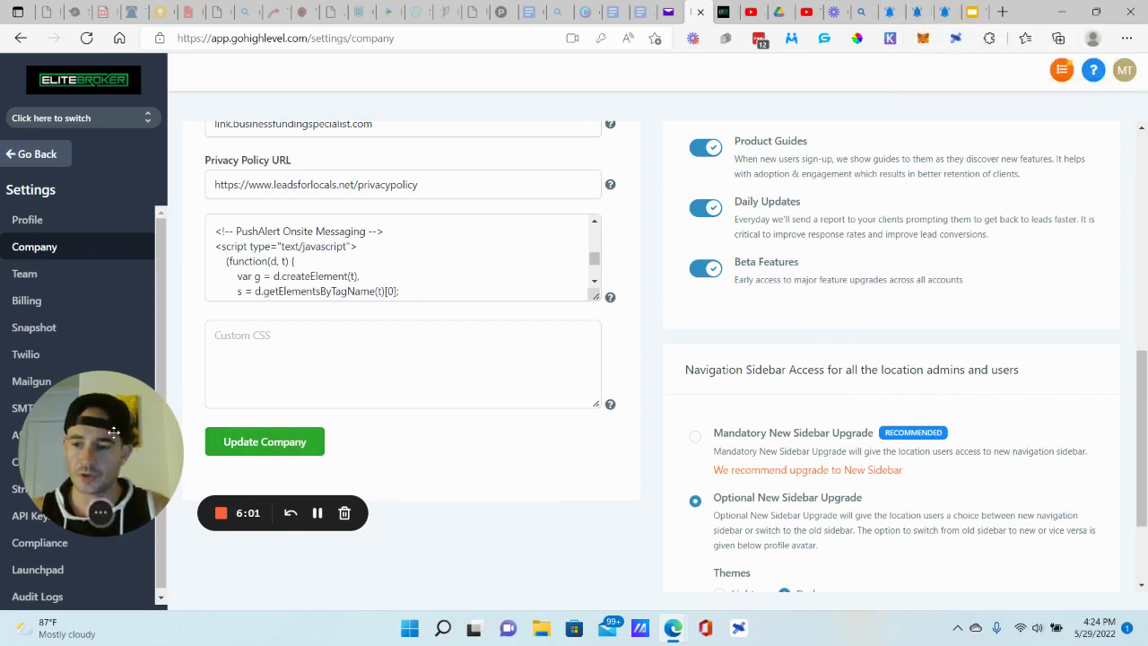
pyautogui.moveTo(153, 423); pyautogui.dragTo(442, 435)
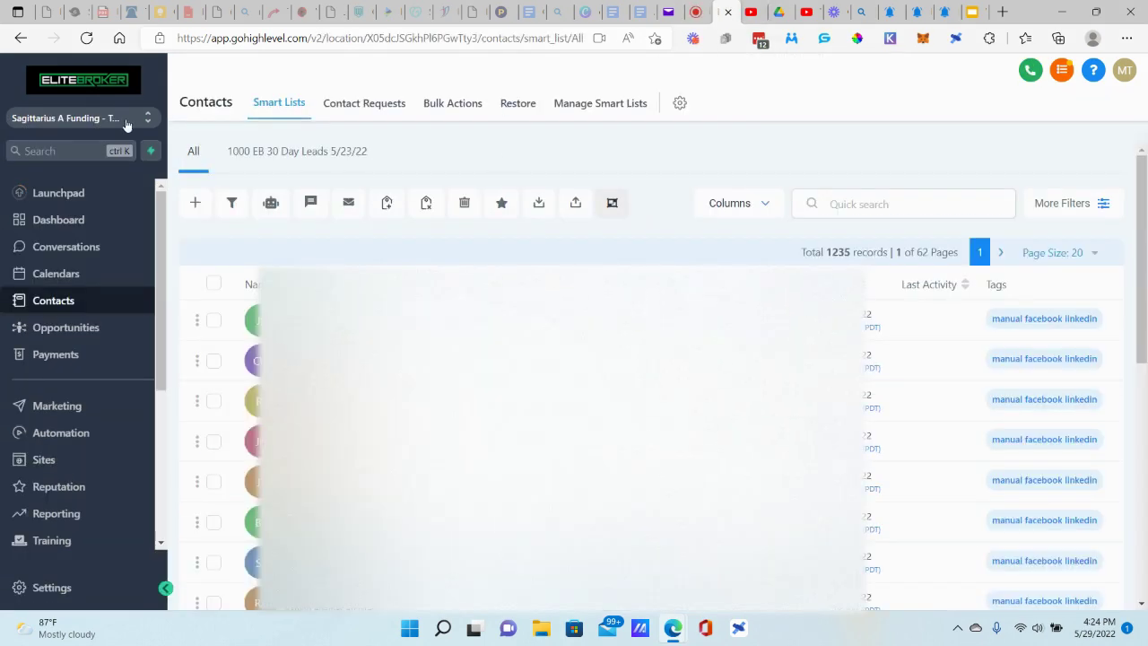
# - Switch to another sub-account and open its membership Products list
pyautogui.click(123, 120)
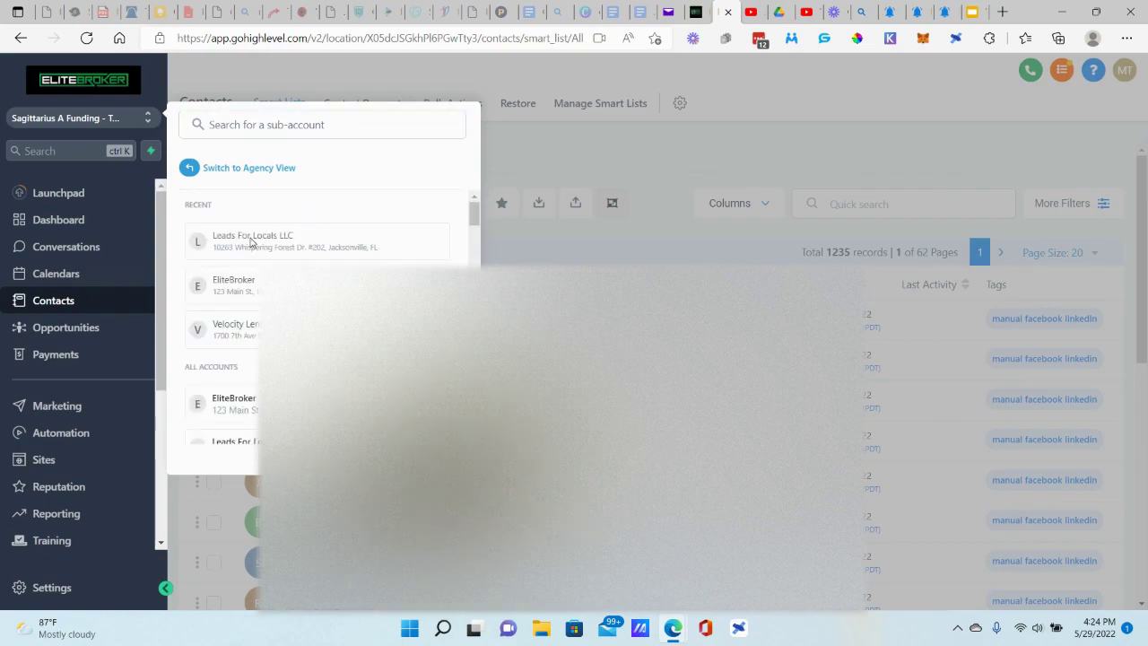
pyautogui.click(252, 239)
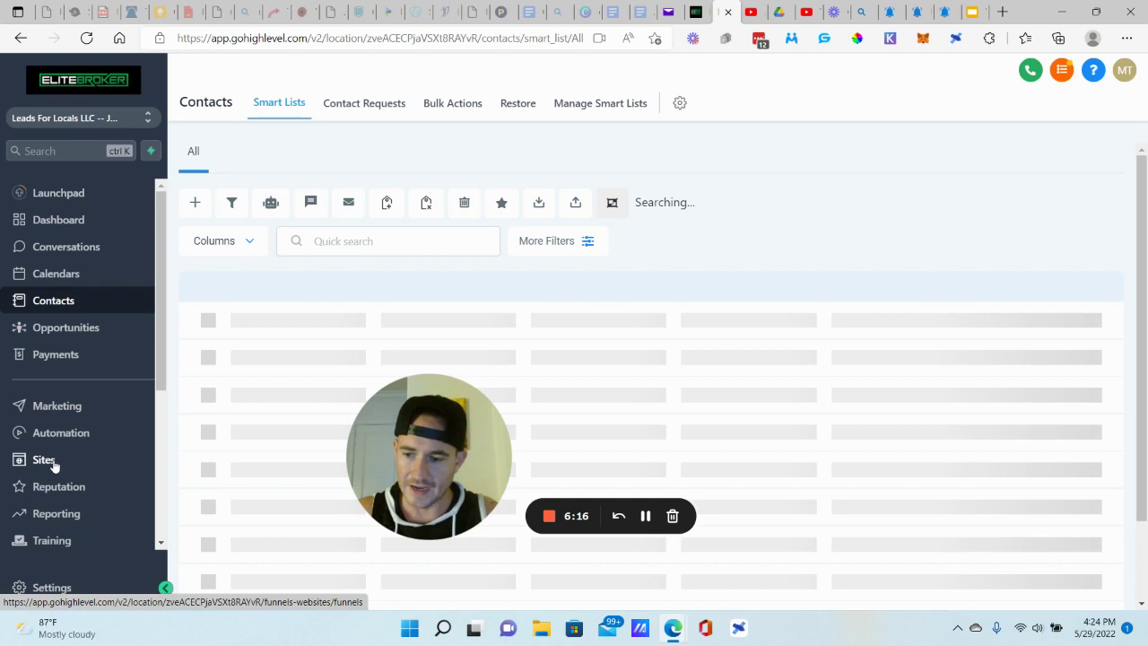
pyautogui.click(41, 461)
pyautogui.moveTo(373, 108)
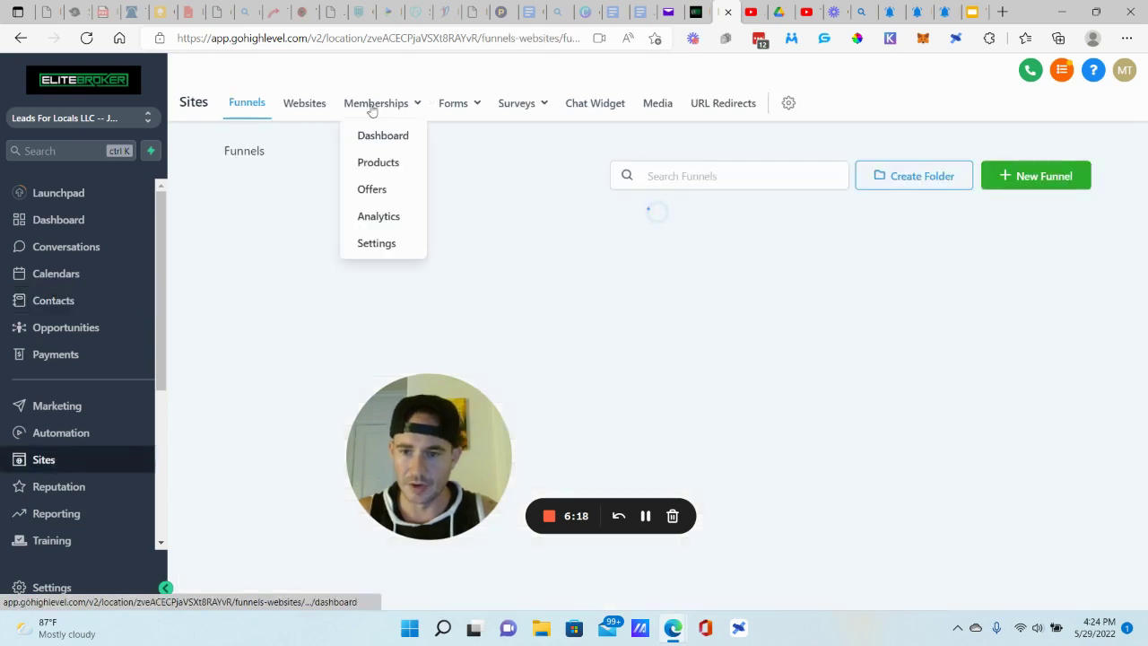
pyautogui.click(376, 162)
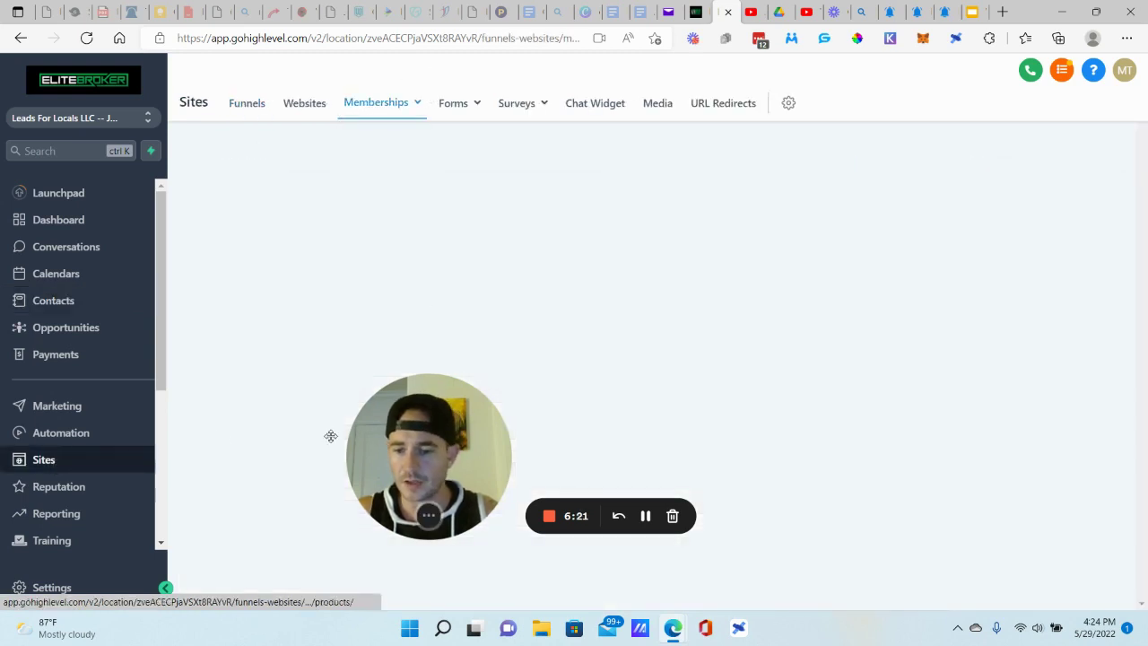
# - Inspect GoHighLevel Mastery's Advanced Custom JS and tracking code editors, then return to PushAlert
pyautogui.moveTo(331, 435); pyautogui.dragTo(105, 465)
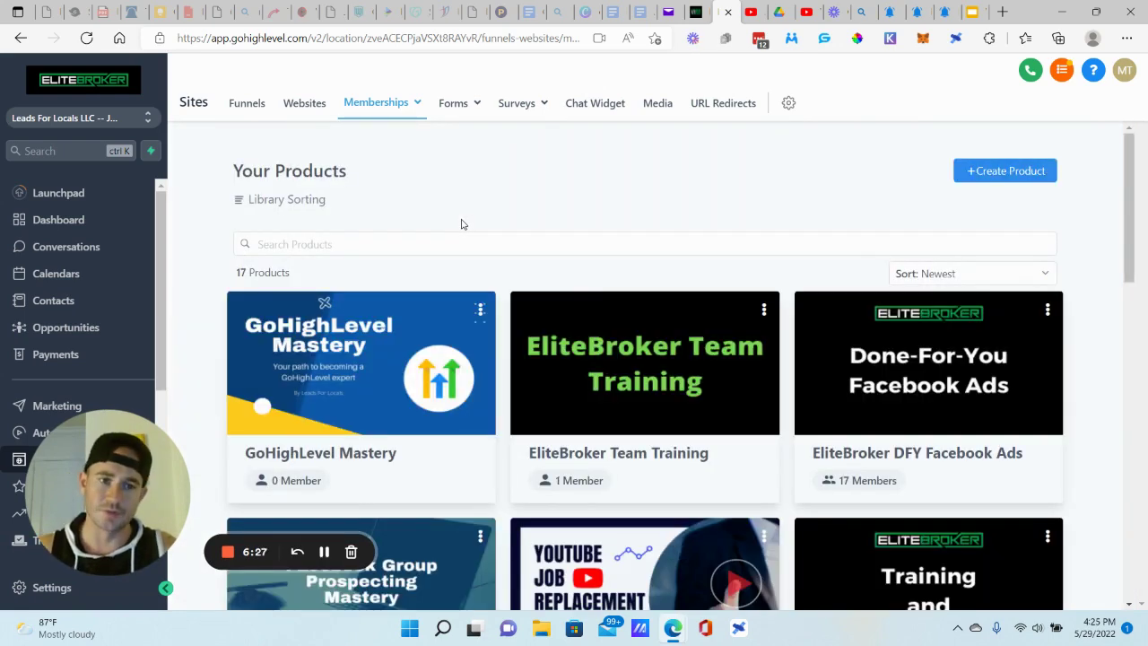
pyautogui.scroll(-2, 443, 238)
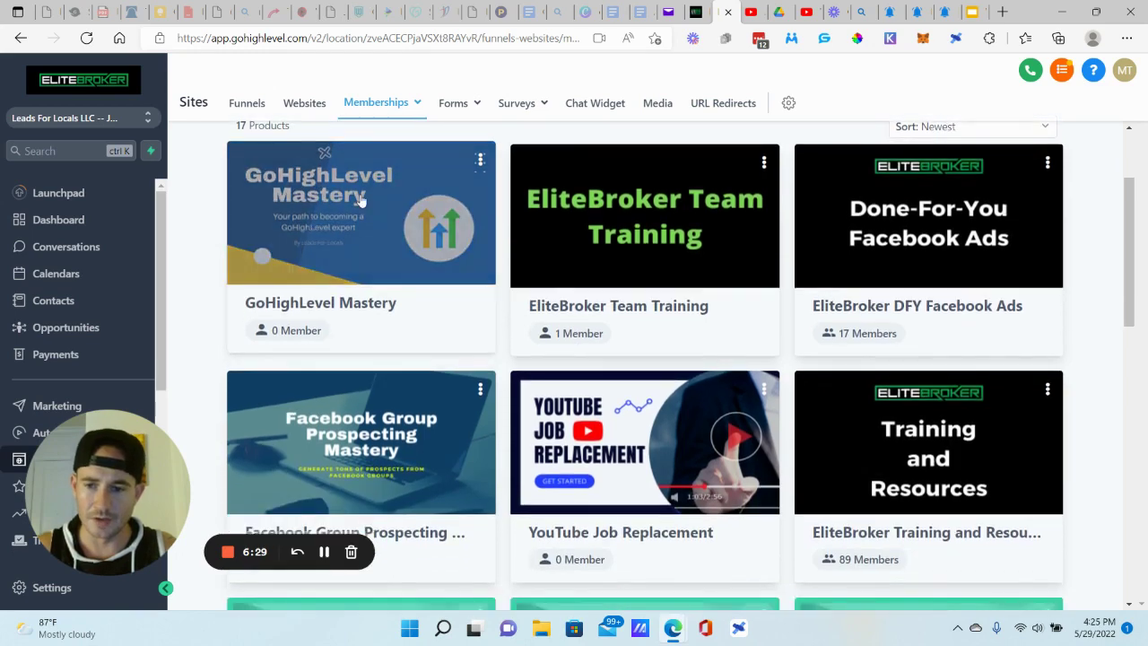
pyautogui.click(361, 200)
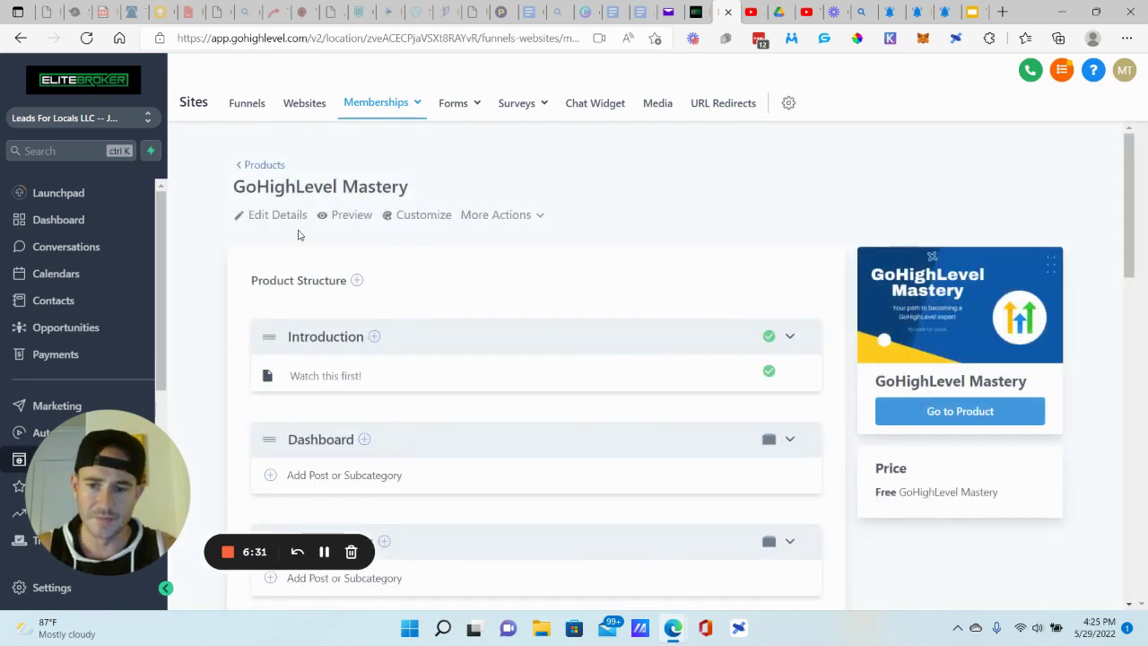
pyautogui.click(287, 218)
pyautogui.scroll(-4, 574, 279)
pyautogui.click(433, 518)
pyautogui.scroll(-5, 413, 242)
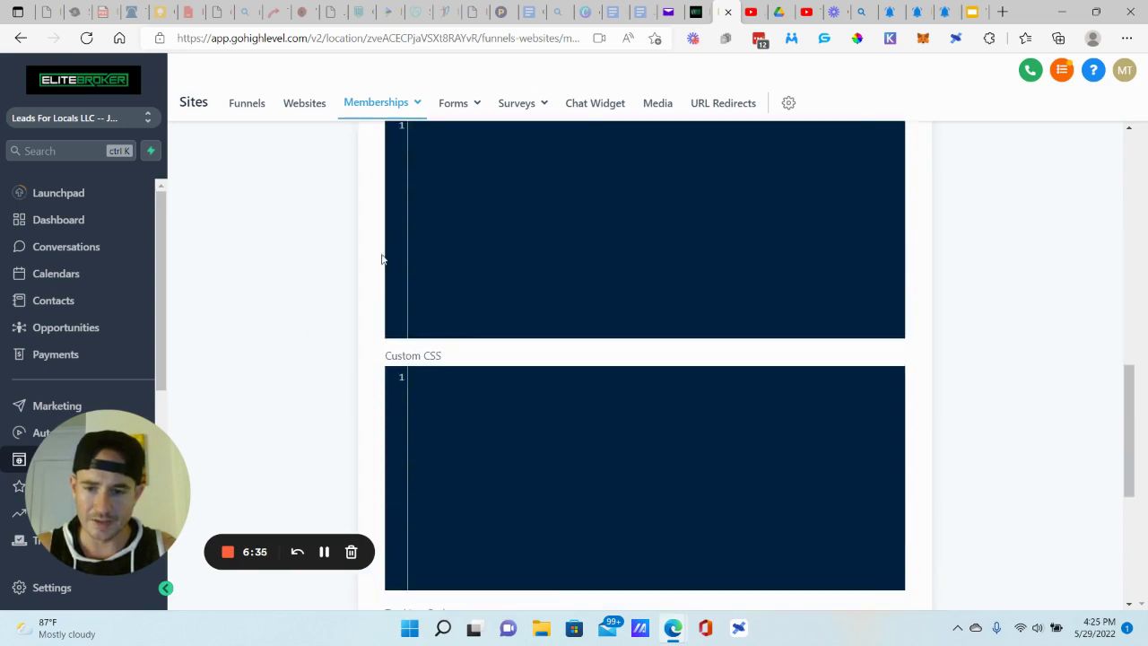
pyautogui.scroll(2, 414, 242)
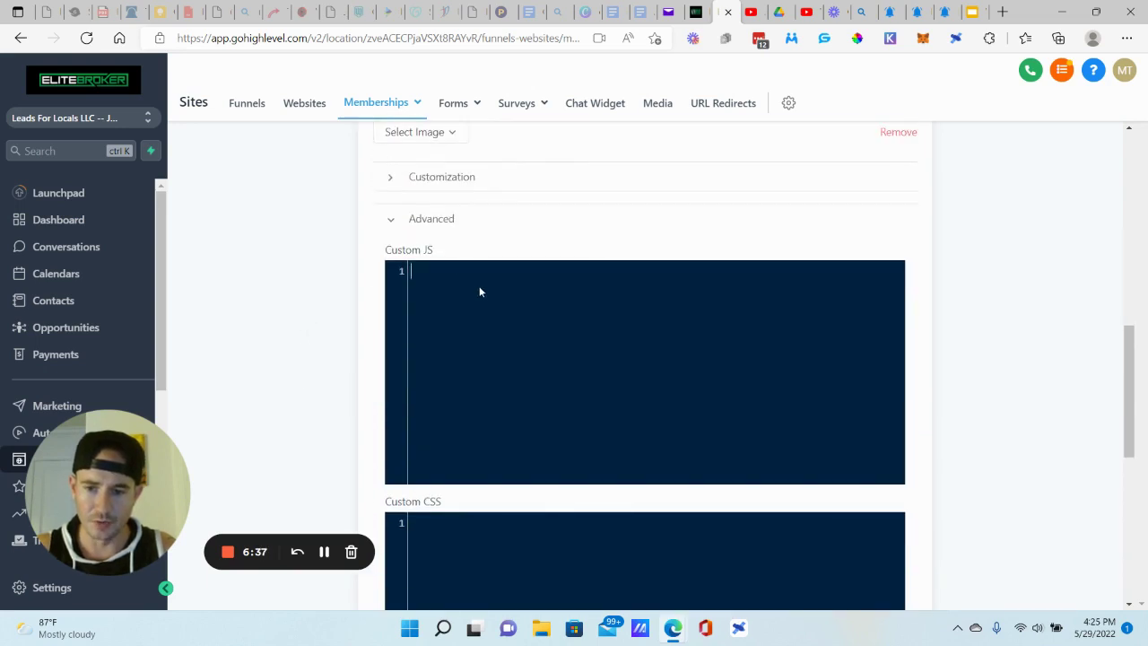
pyautogui.scroll(-6, 992, 404)
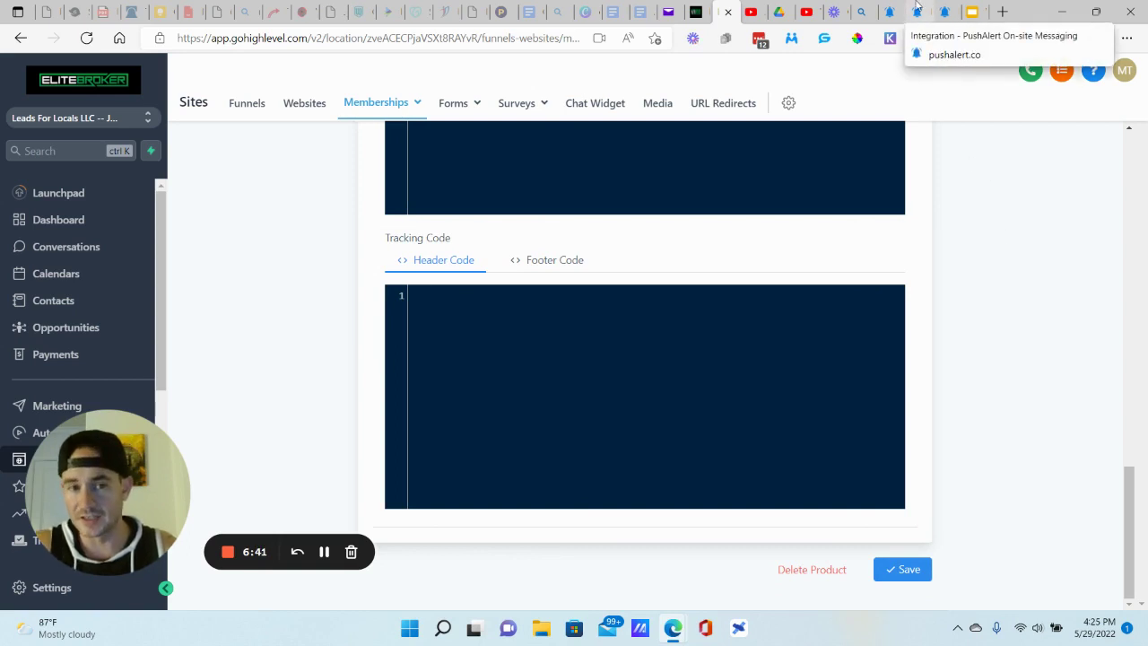
pyautogui.click(916, 9)
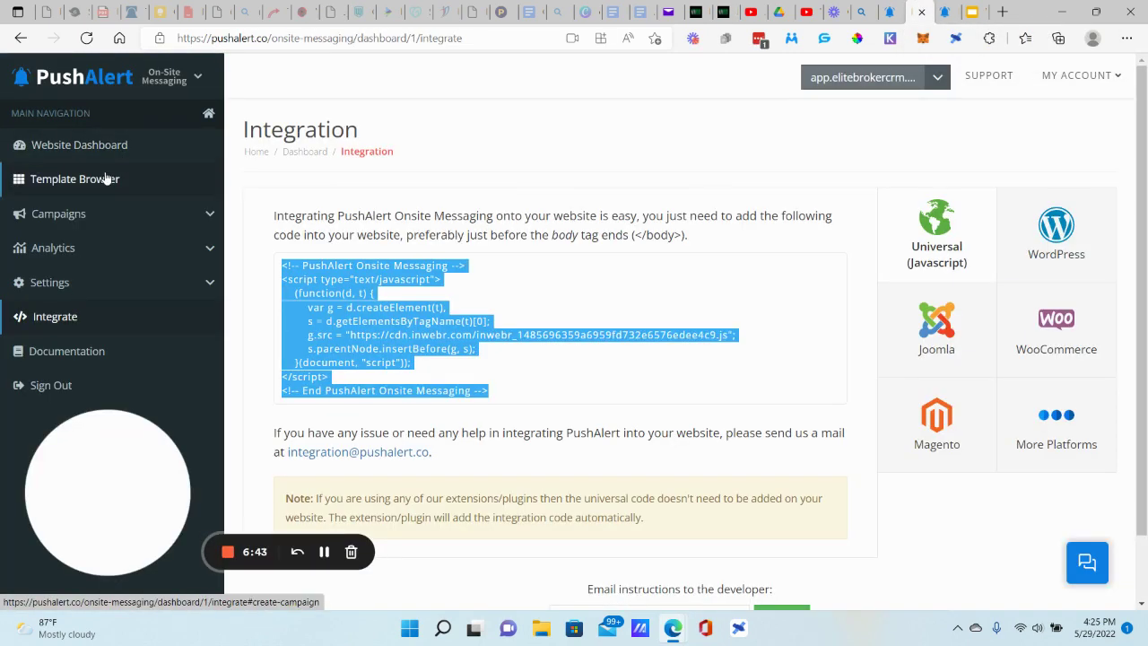
pyautogui.click(78, 144)
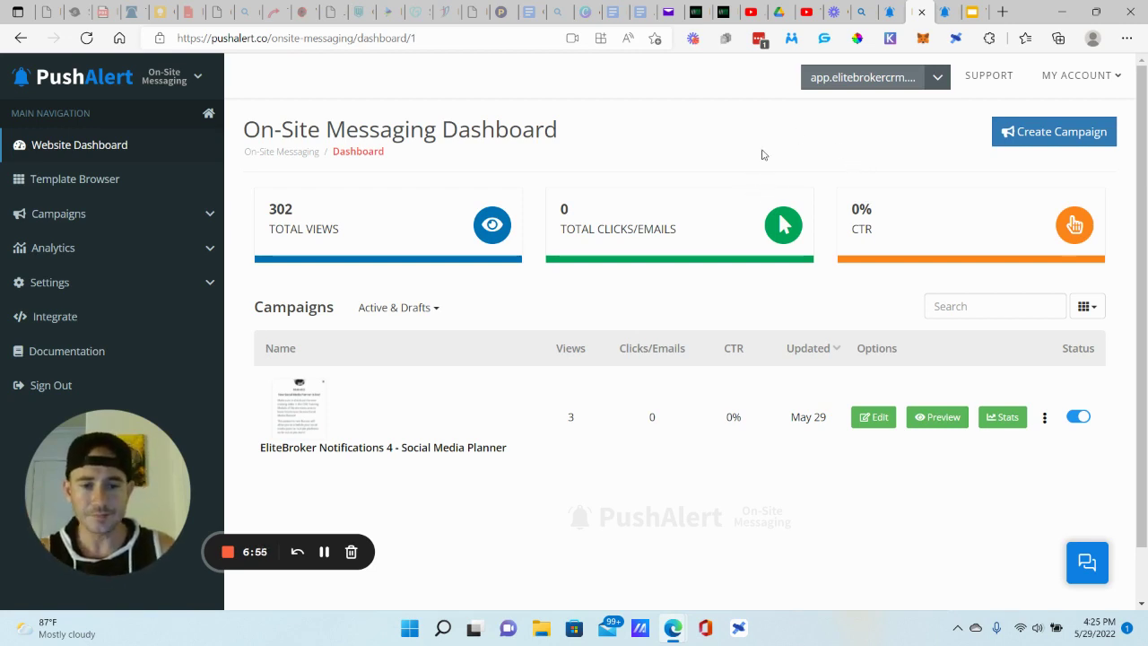
# - Create a new campaign, scrolling the template gallery to the Customer Help template
pyautogui.click(1046, 138)
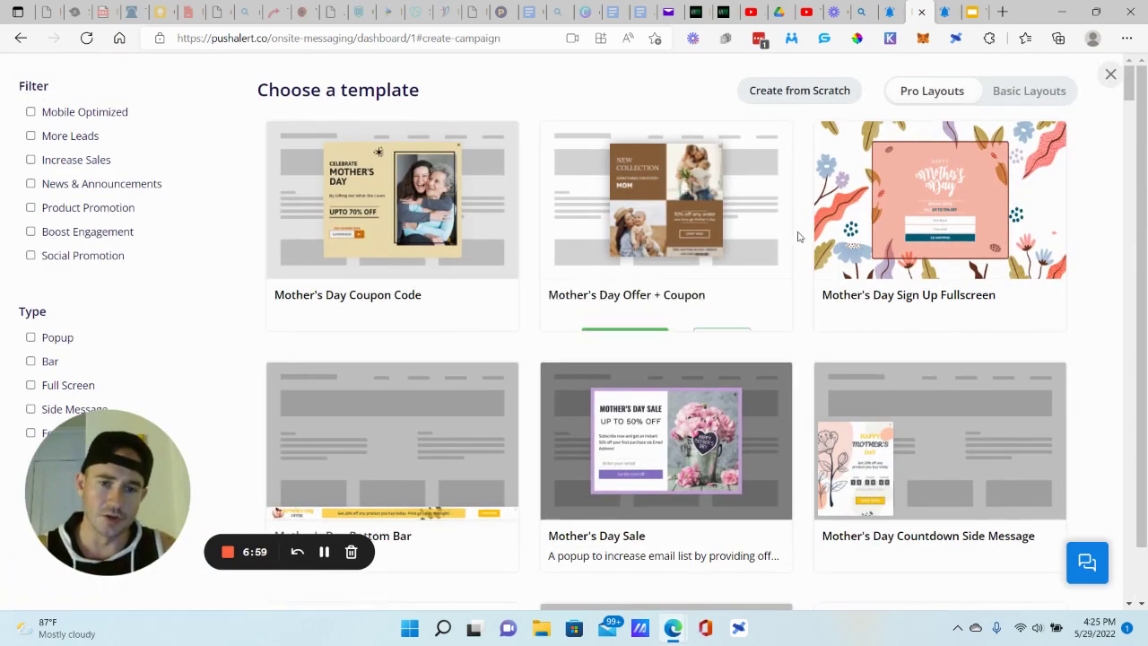
pyautogui.scroll(-6, 797, 235)
pyautogui.scroll(-5, 797, 236)
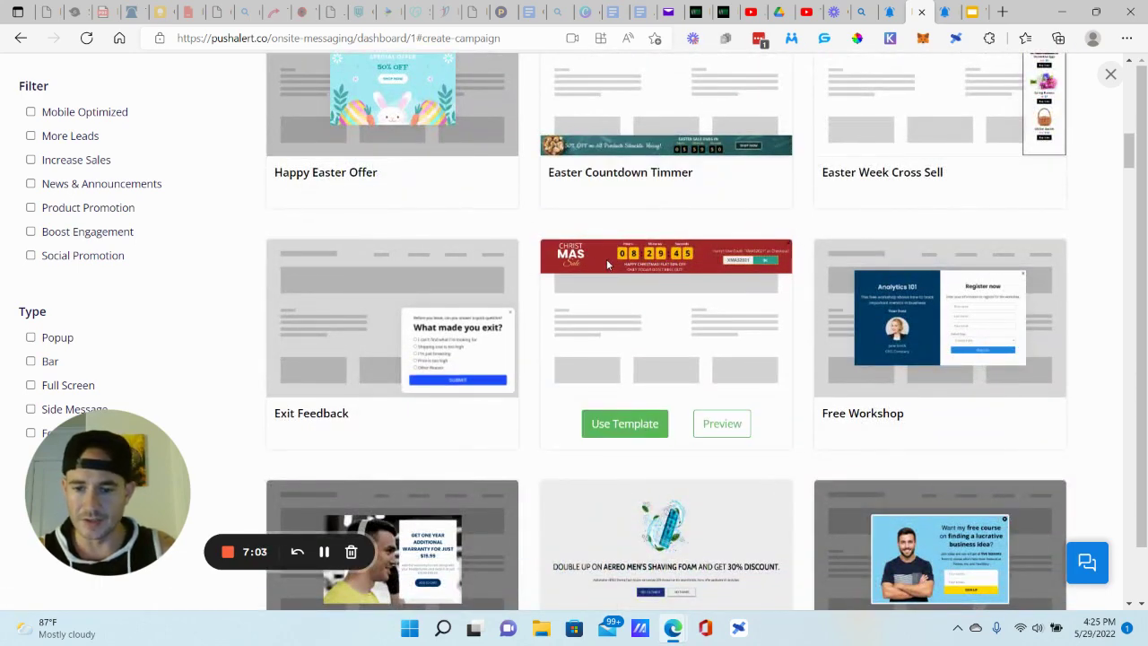
pyautogui.scroll(-3, 606, 264)
pyautogui.scroll(-4, 606, 265)
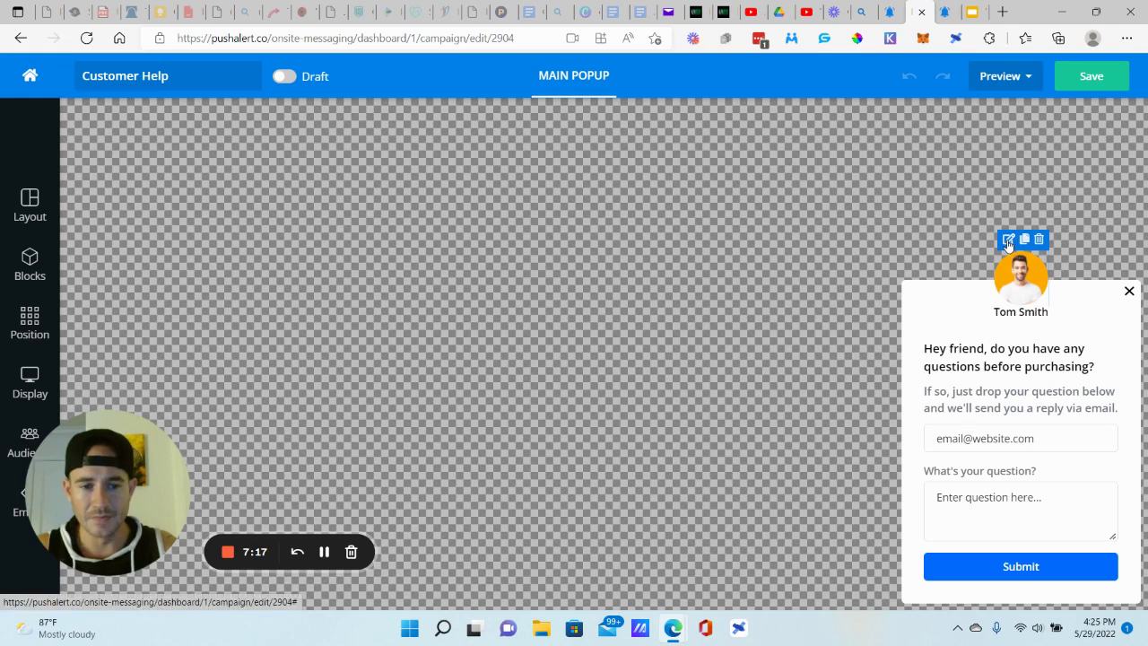
# - Upload the me-1.jpg headshot as the avatar and retype the sender's name beneath it
pyautogui.click(1007, 238)
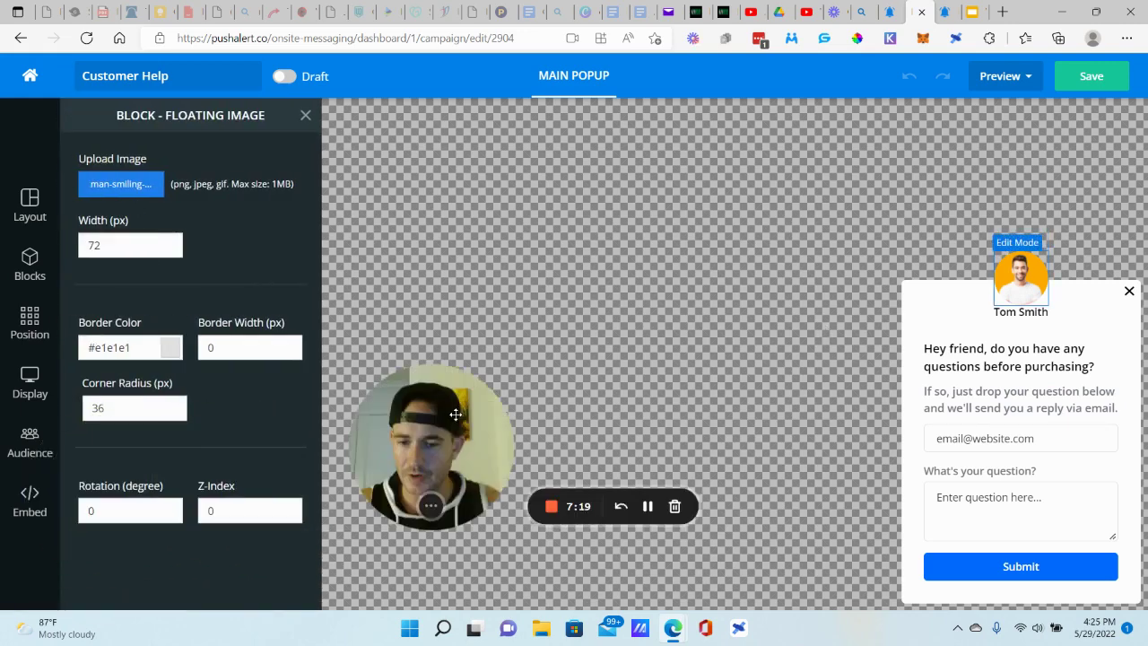
pyautogui.click(117, 184)
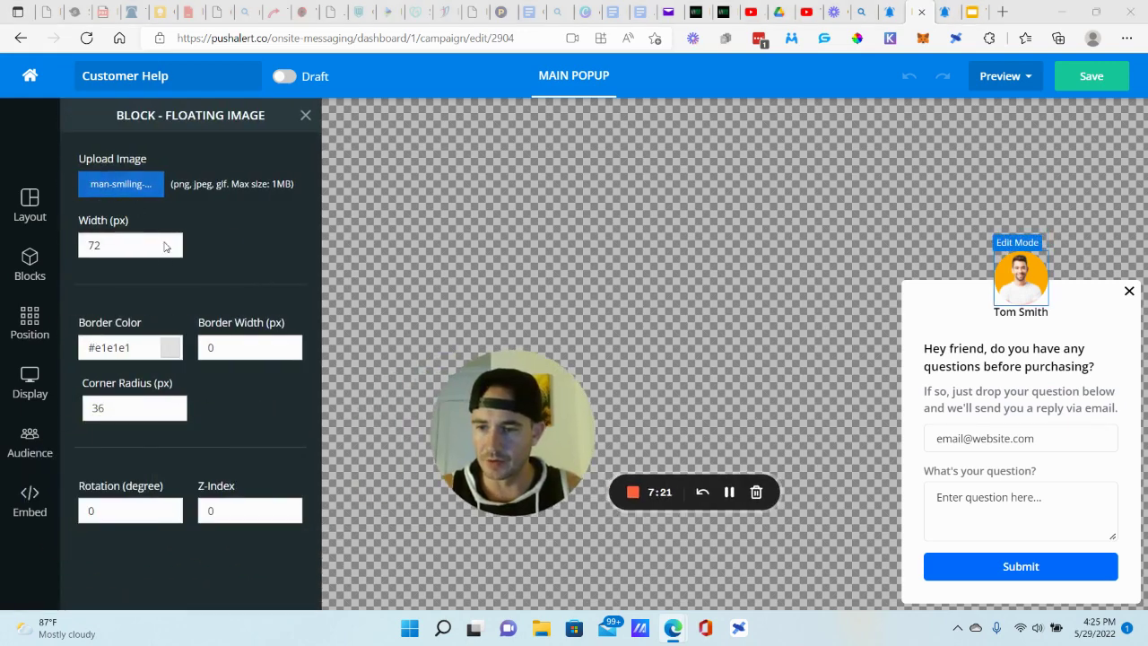
pyautogui.scroll(-15, 321, 281)
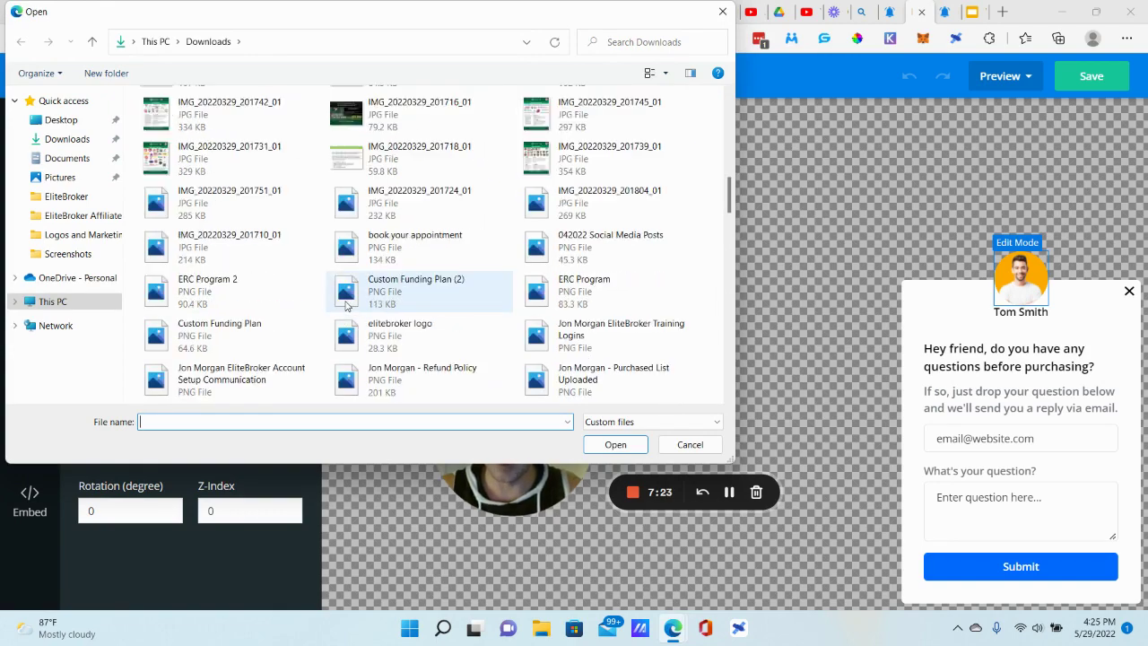
pyautogui.scroll(-10, 364, 326)
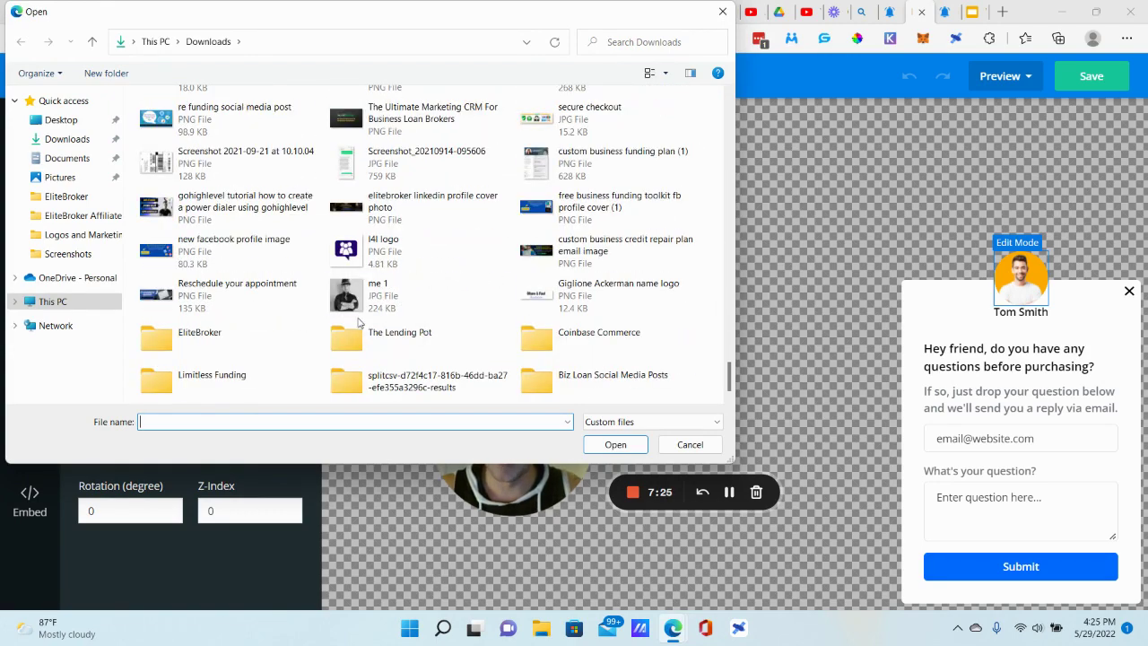
pyautogui.doubleClick(377, 294)
pyautogui.moveTo(535, 388); pyautogui.dragTo(138, 470)
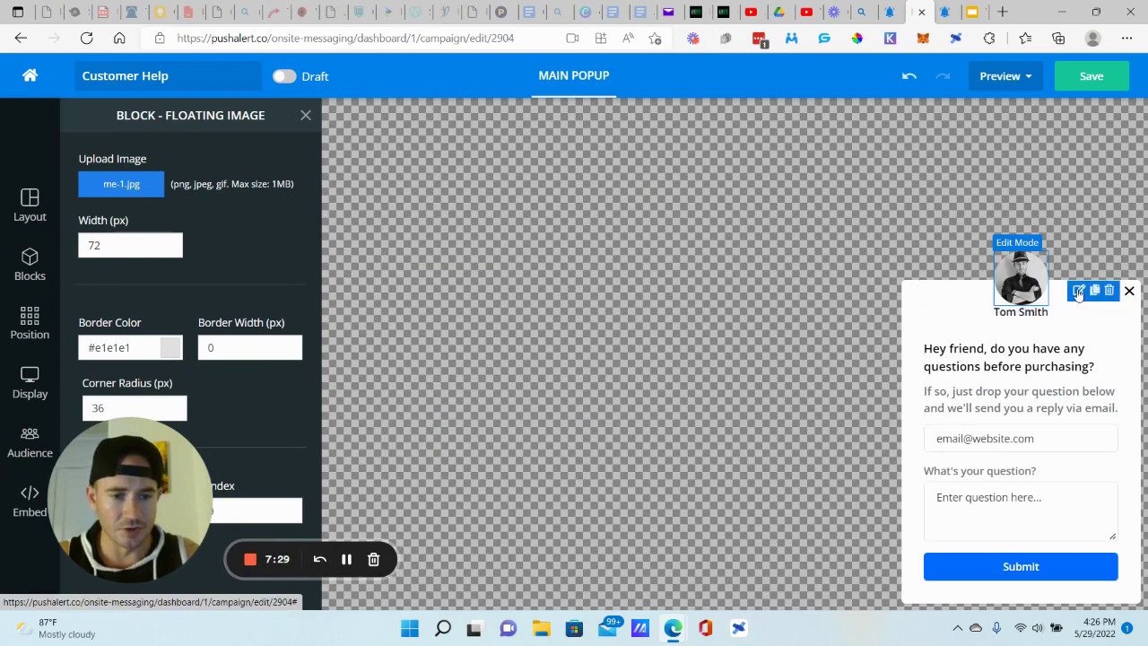
pyautogui.click(1079, 290)
pyautogui.write('Mattie ICE')
# - Center the headline and change it to 'New Social Media Planner is live!'
pyautogui.click(1016, 343)
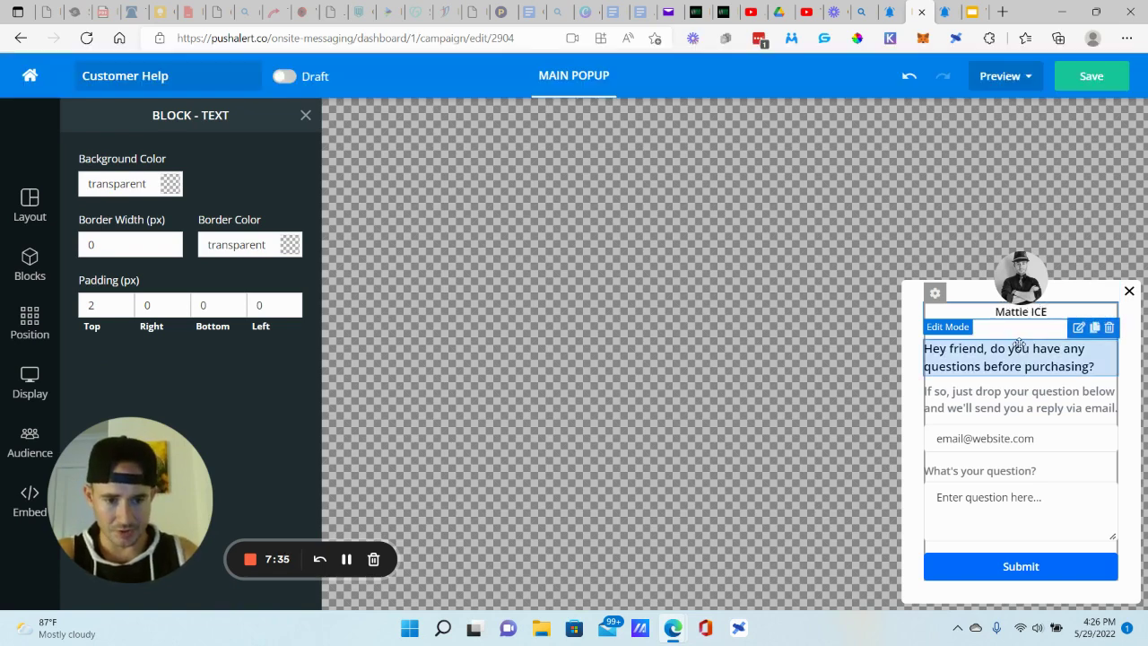
pyautogui.click(1079, 329)
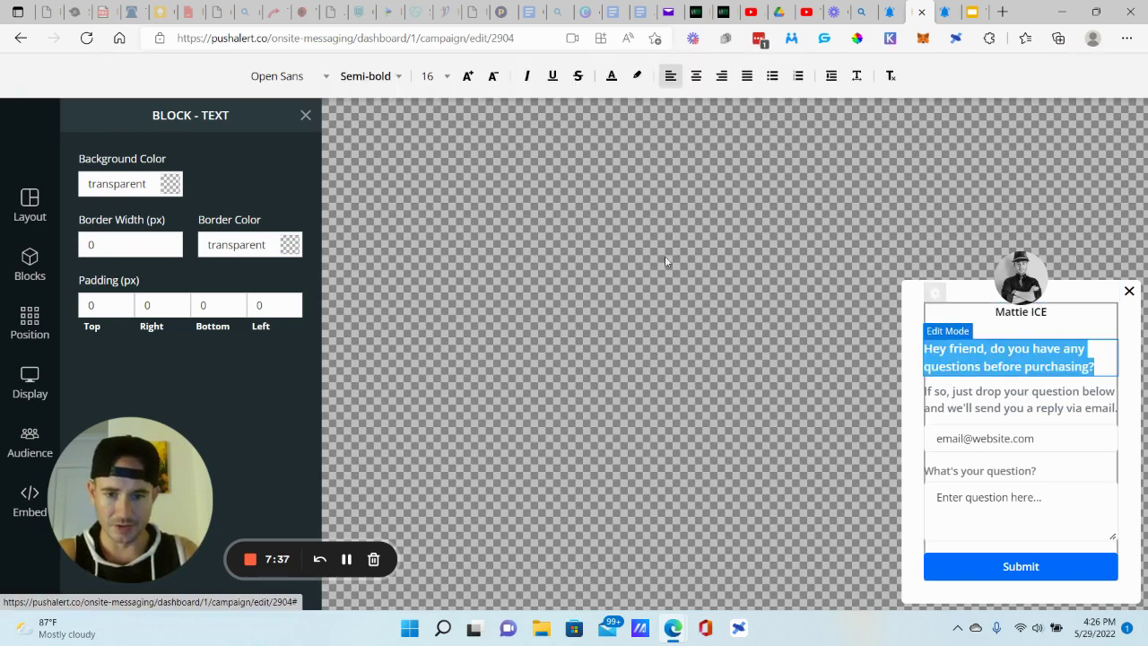
pyautogui.click(696, 75)
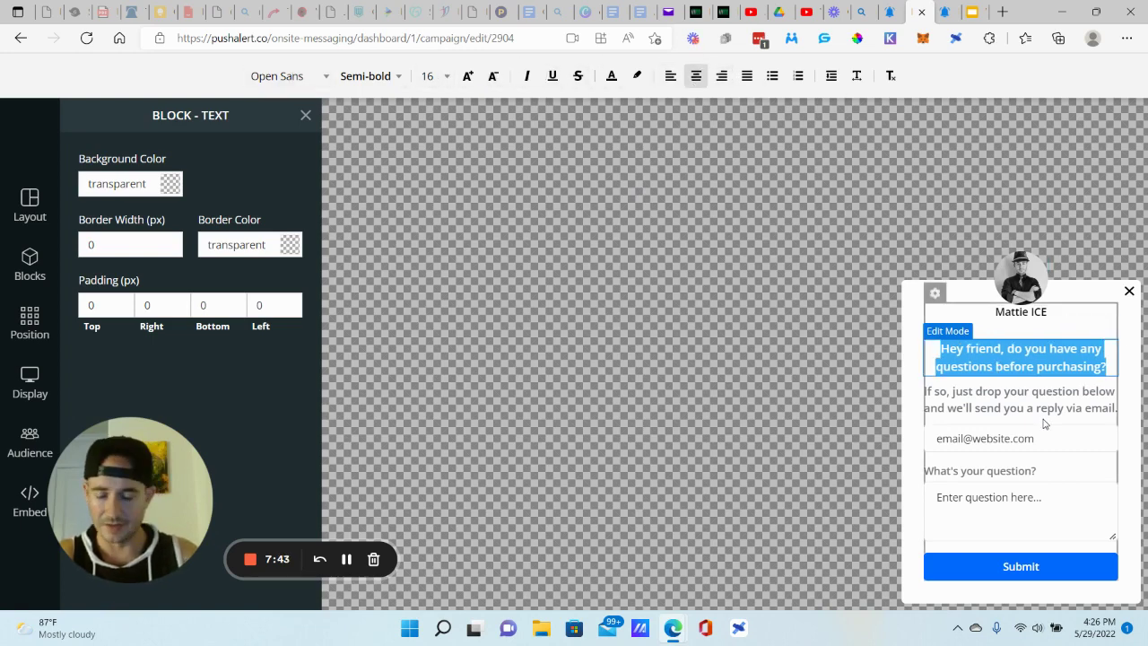
pyautogui.write('New ')
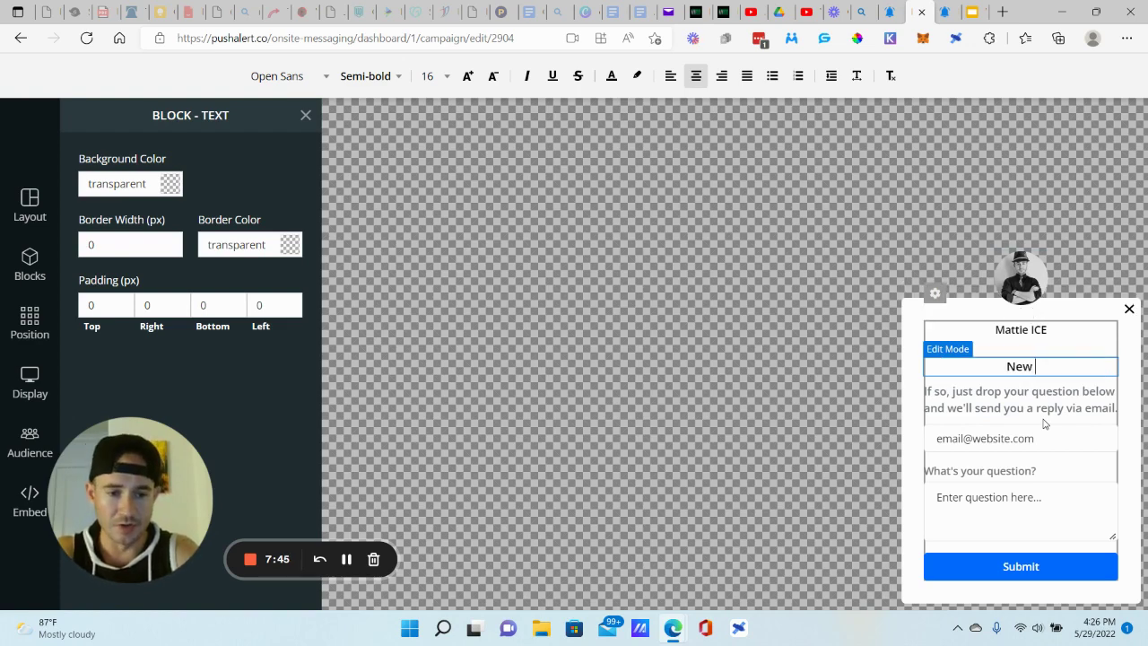
pyautogui.write('Social Media Planner is live!')
pyautogui.click(1055, 404)
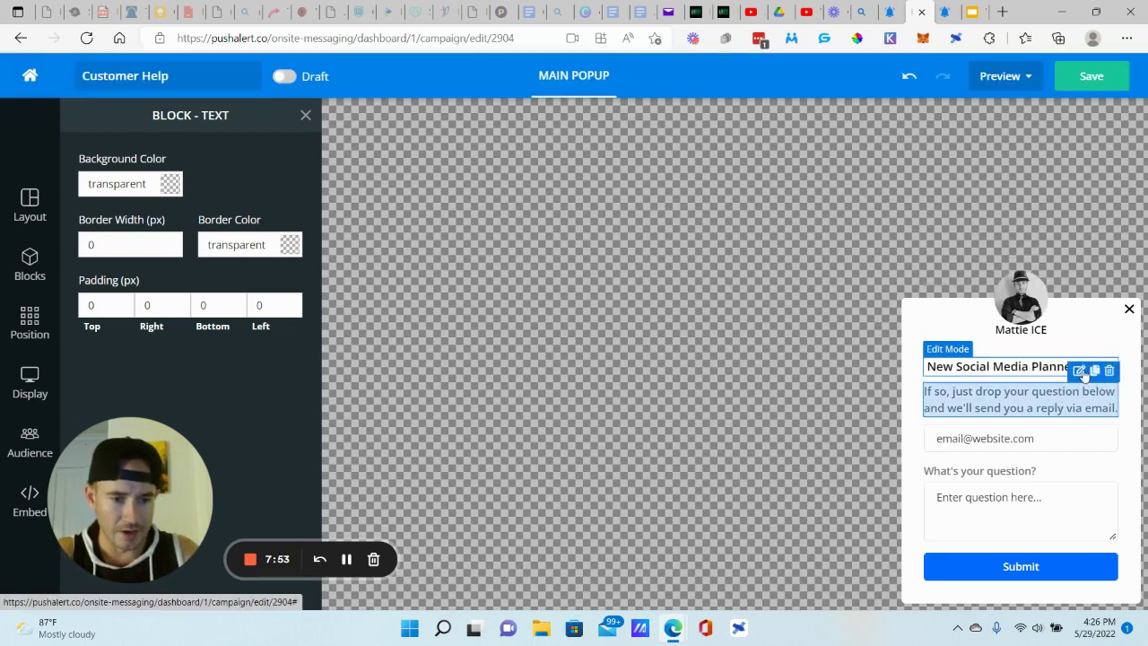
# - Delete the email and question form block with its Submit button
pyautogui.click(982, 405)
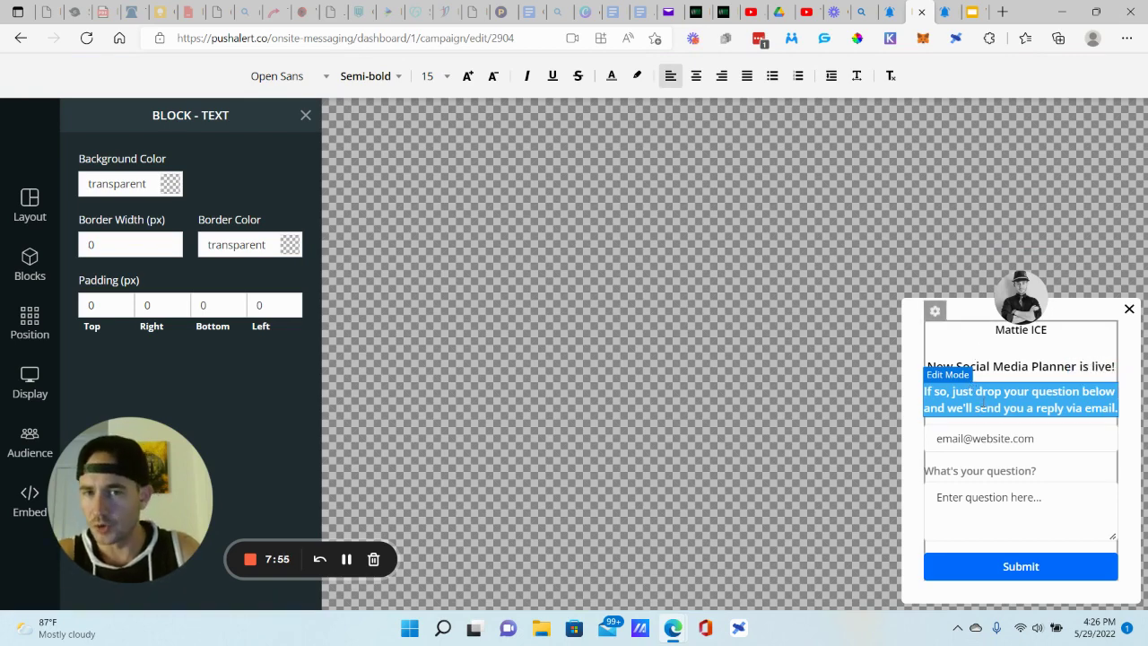
pyautogui.click(1112, 422)
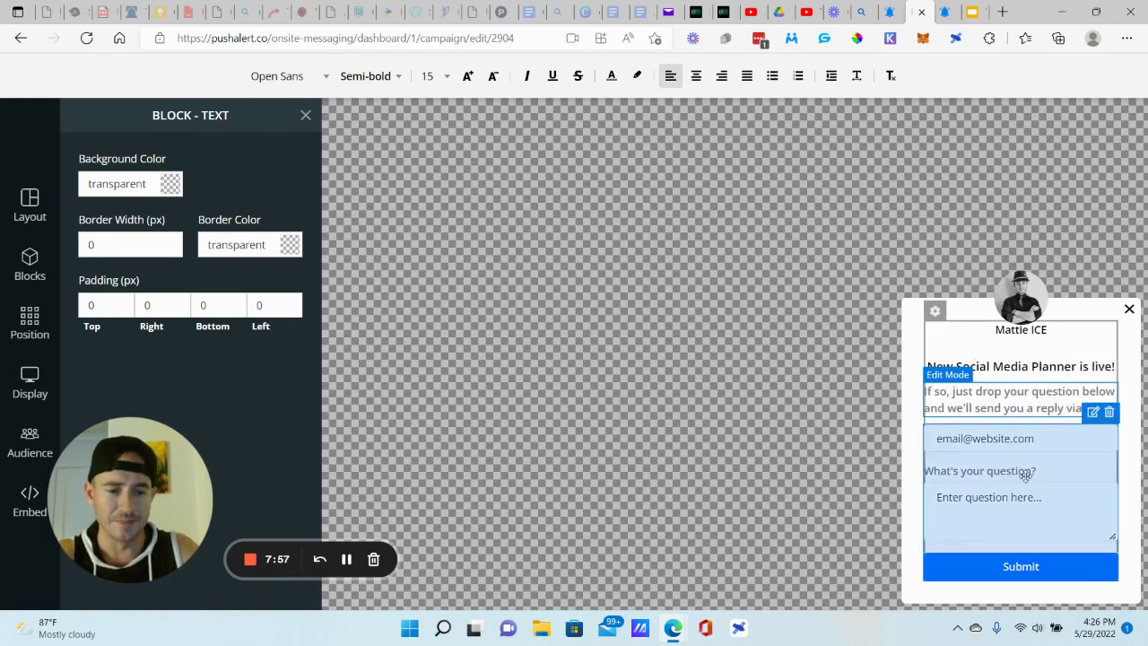
pyautogui.click(1114, 418)
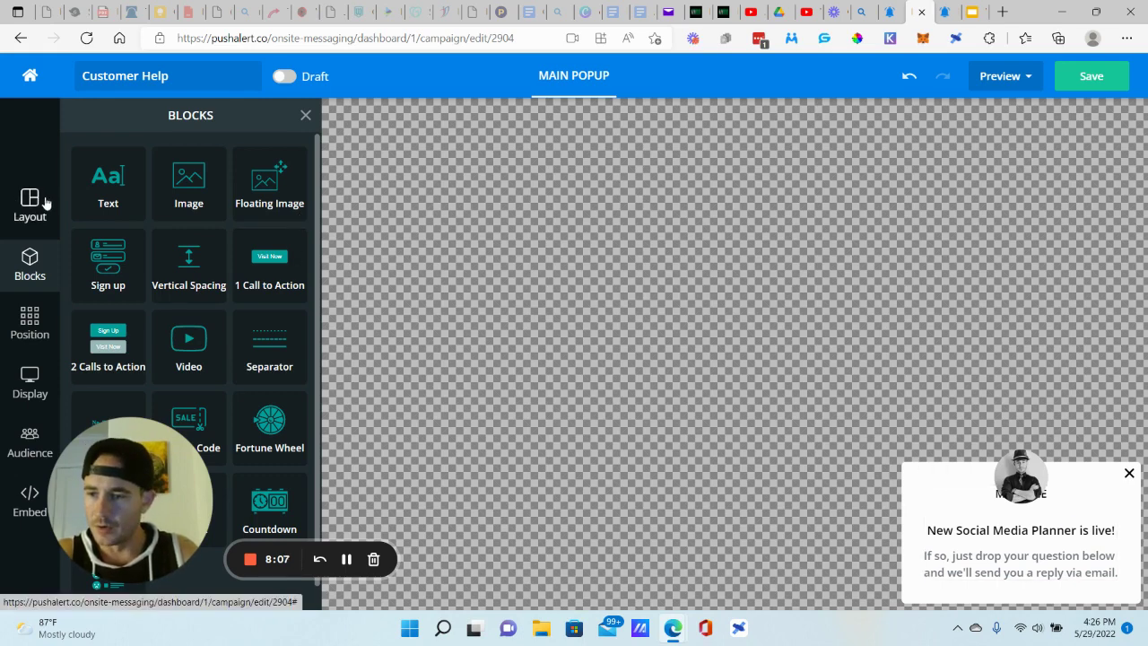
# - Choose the middle-right cell in the Position grid and leave the Effect on Slide In
pyautogui.click(31, 329)
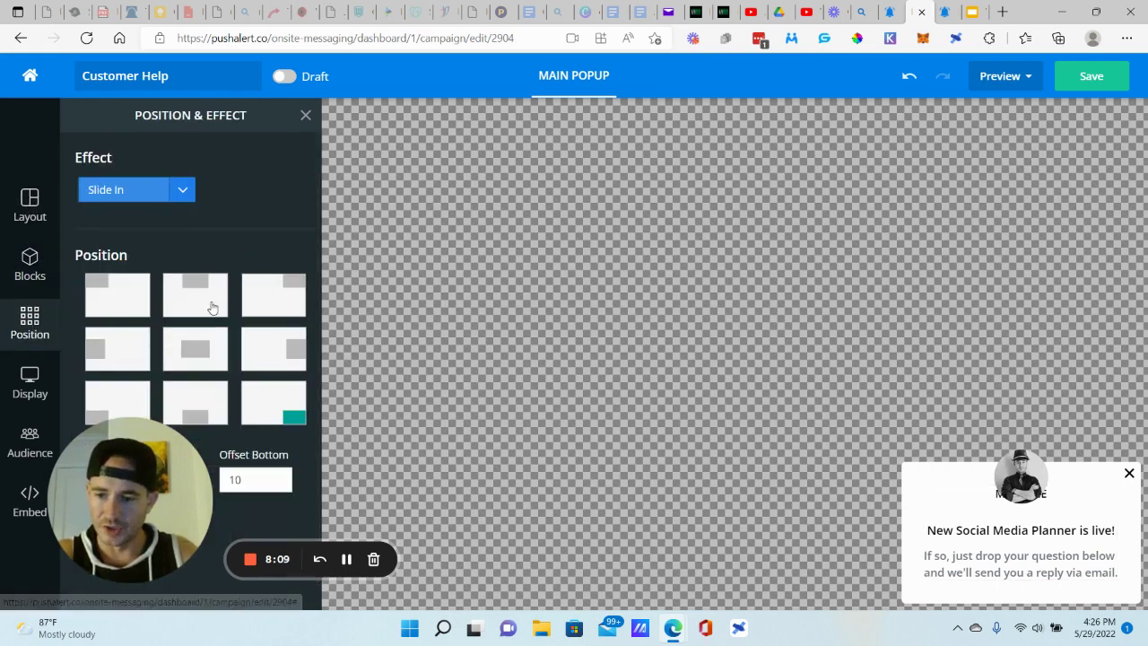
pyautogui.click(289, 352)
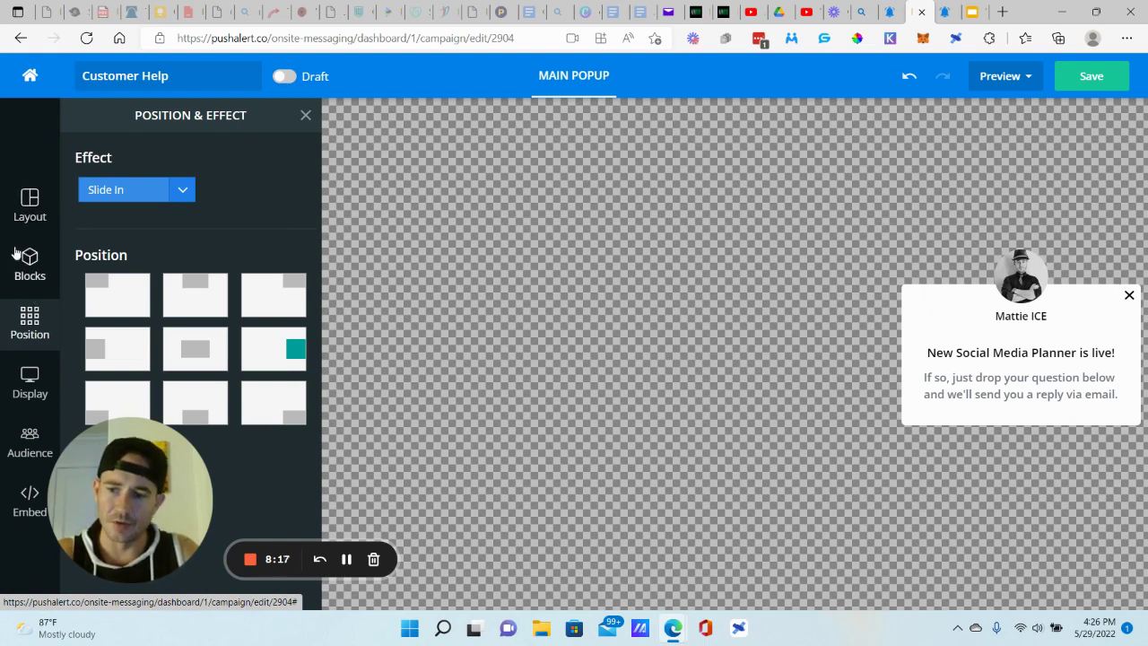
pyautogui.click(183, 190)
pyautogui.click(230, 215)
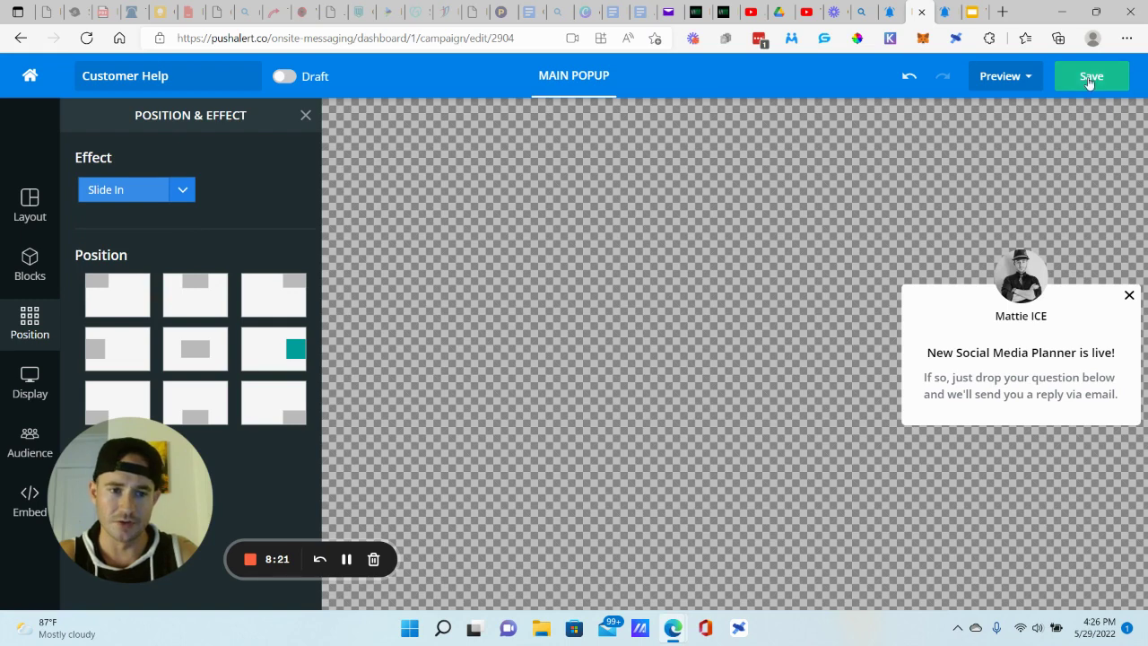
pyautogui.click(33, 210)
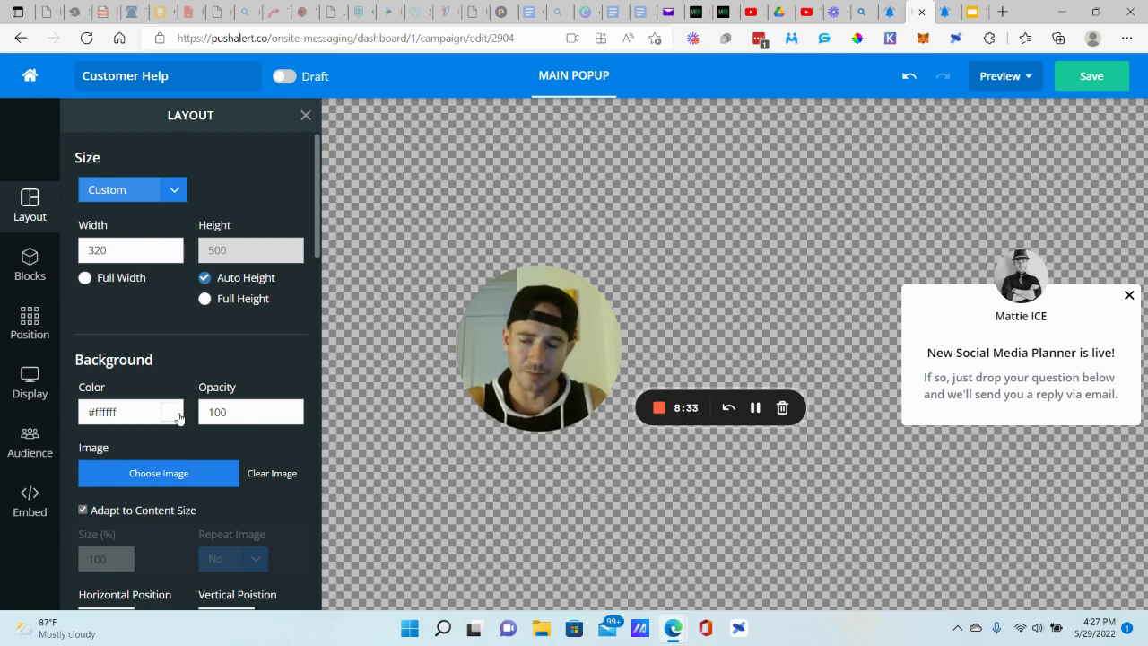
# - In the Layout panel's Other Settings, enable Close When Clicked Outside
pyautogui.scroll(-5, 179, 417)
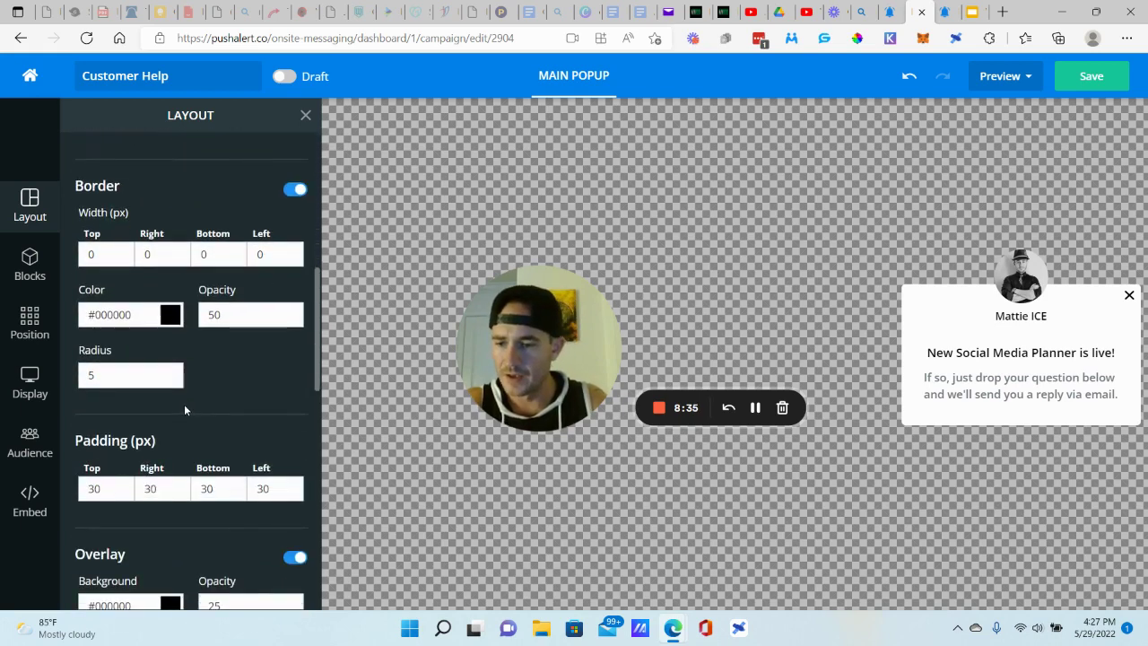
pyautogui.scroll(-6, 184, 410)
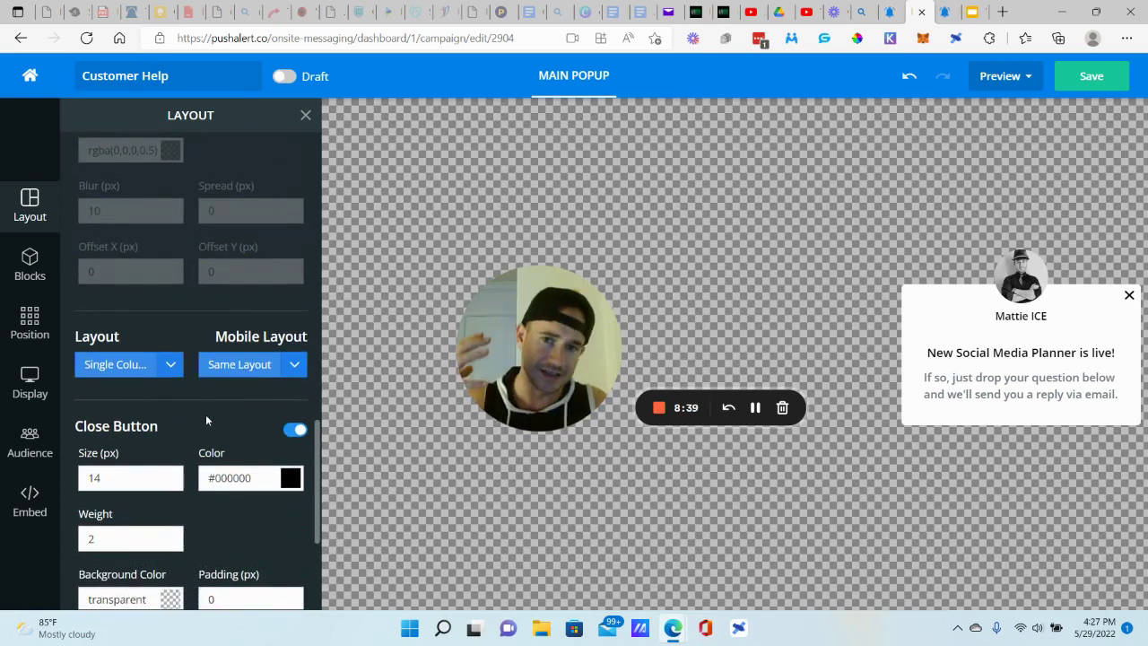
pyautogui.scroll(-3, 217, 411)
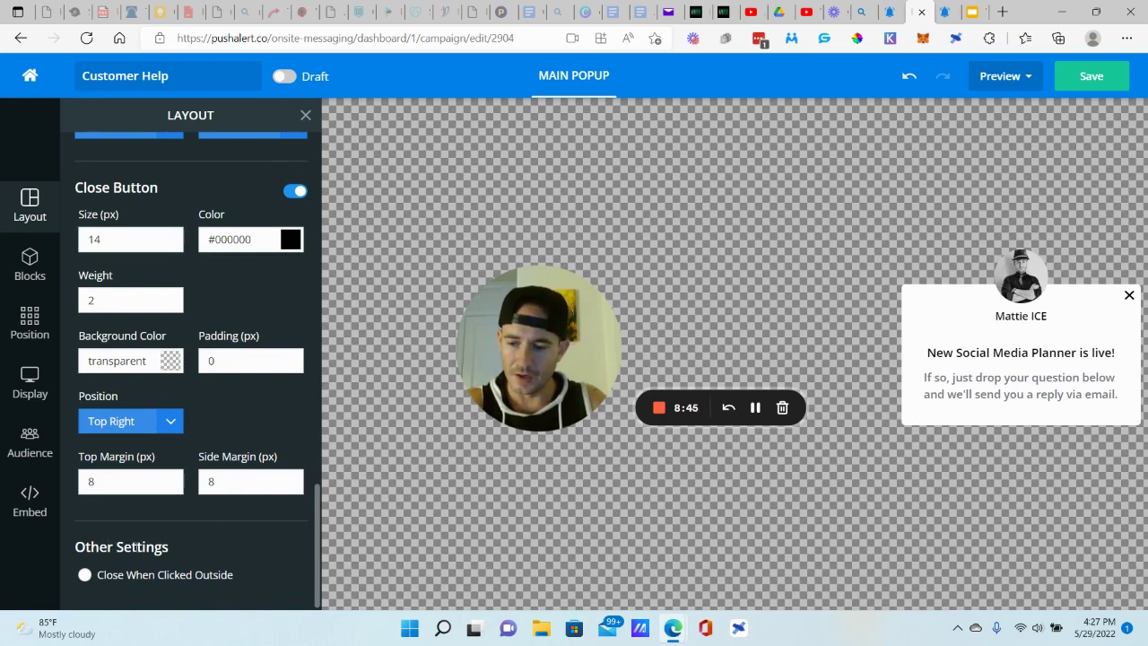
pyautogui.click(85, 574)
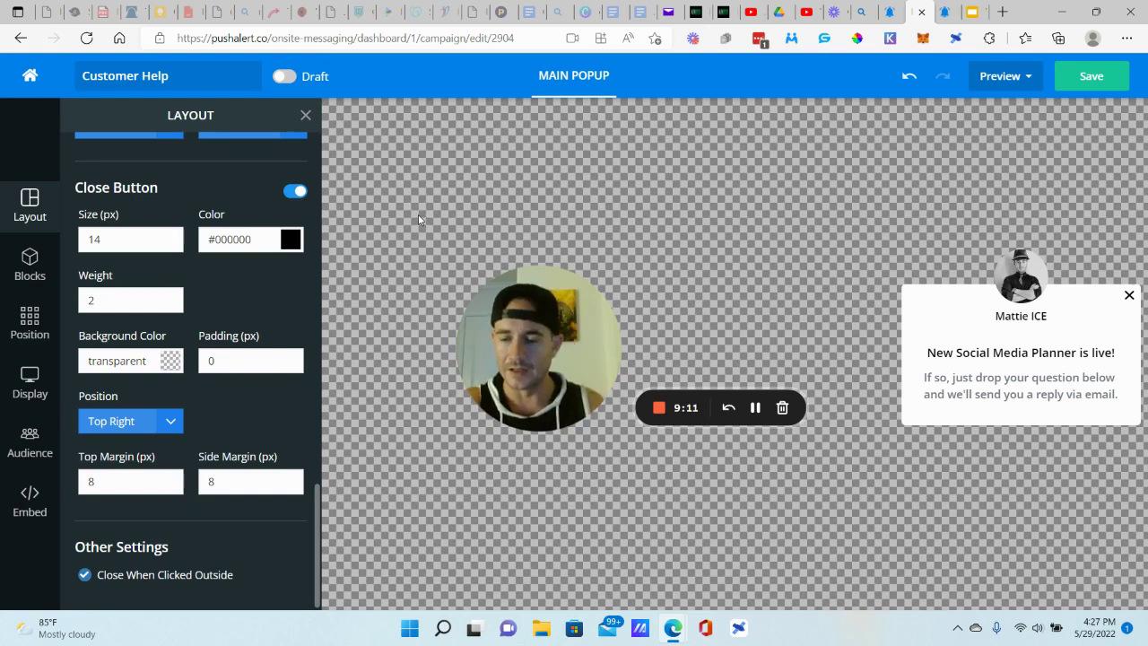
# - Select the New Social Media Planner headline, then save Customer Help via the Home icon
pyautogui.click(29, 263)
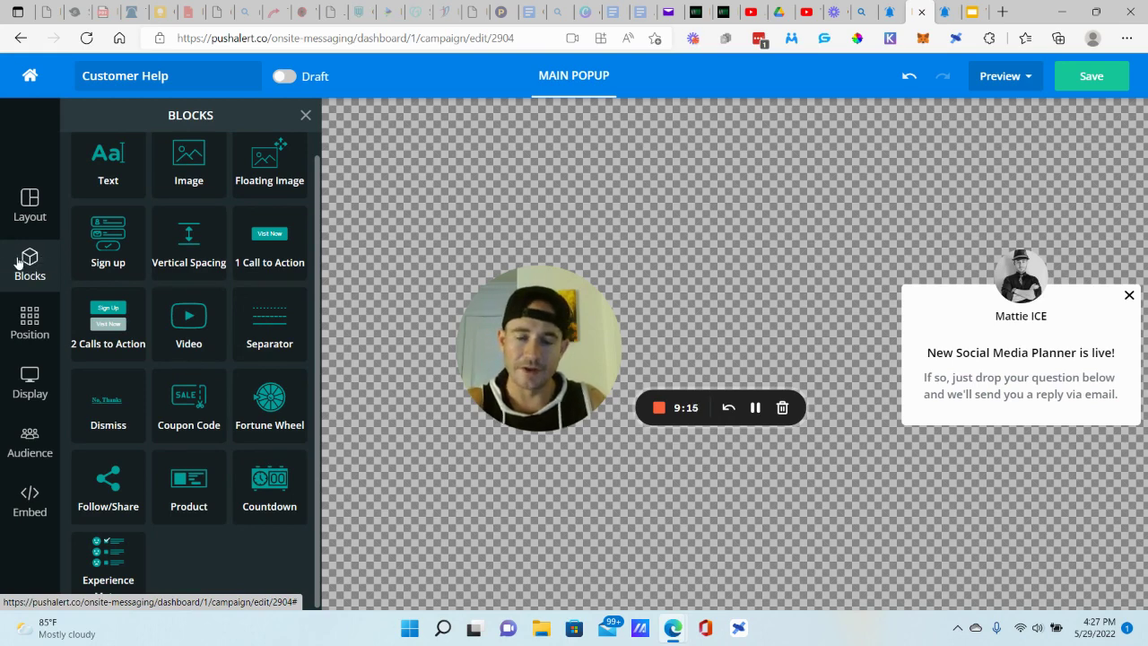
pyautogui.moveTo(1040, 289)
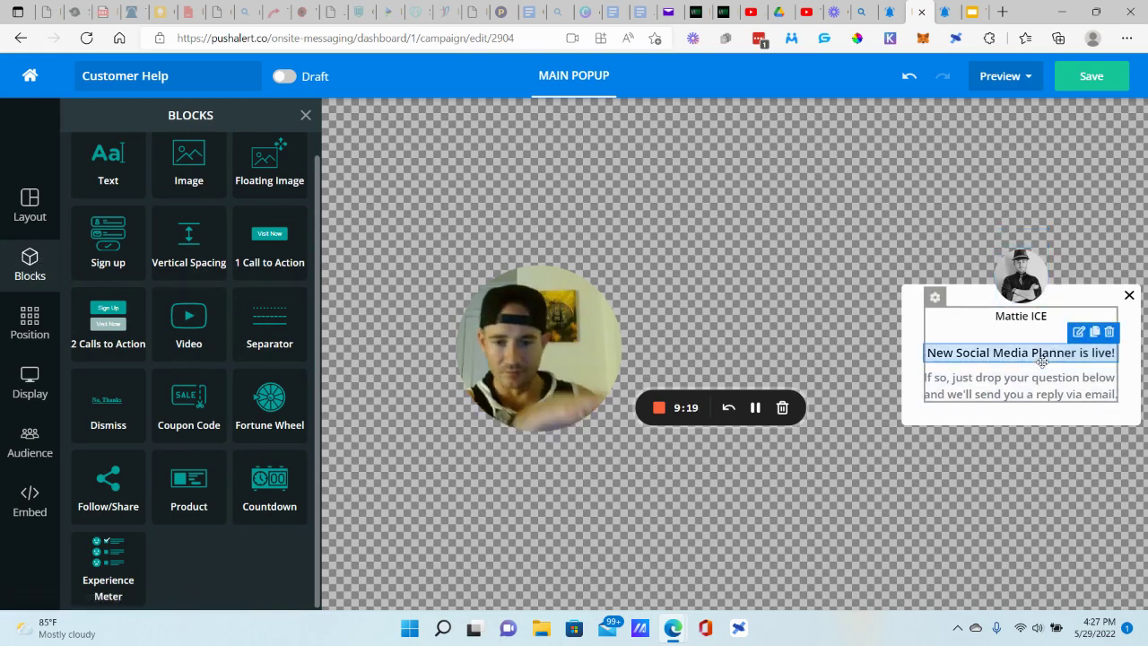
pyautogui.click(991, 356)
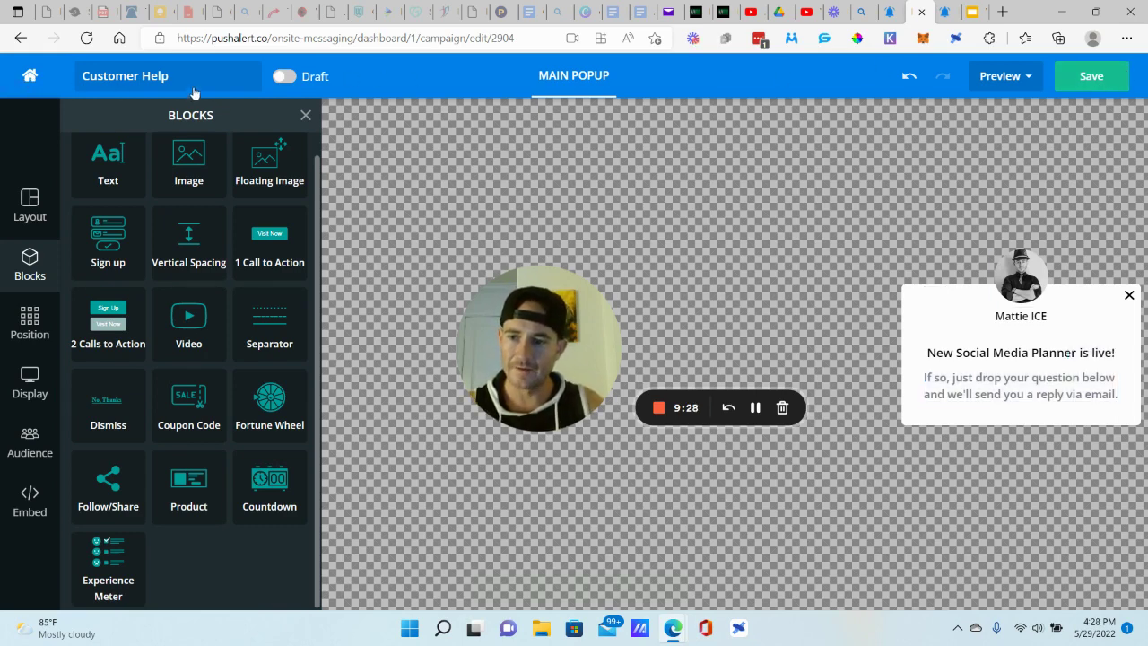
pyautogui.click(30, 77)
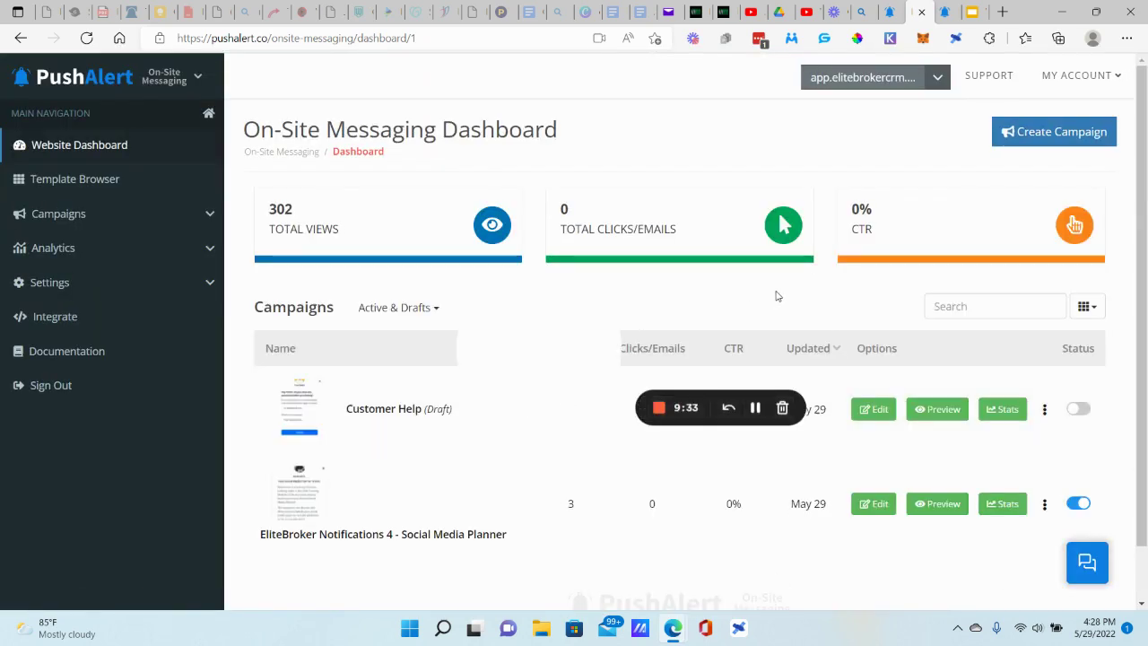
pyautogui.scroll(-1, 794, 350)
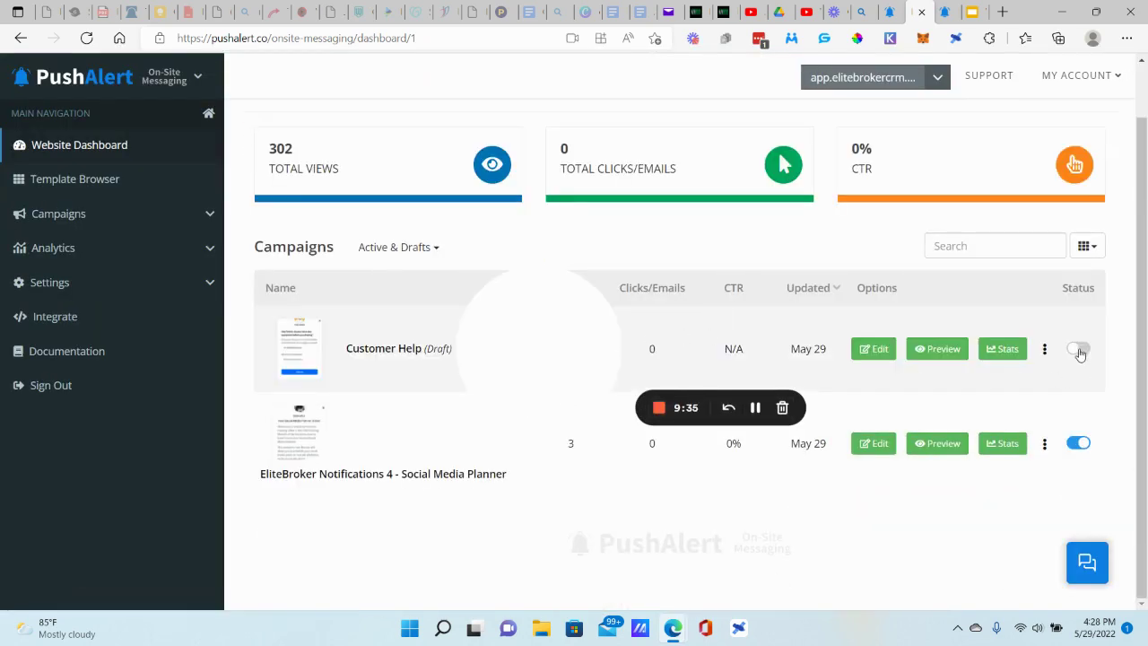
pyautogui.click(1043, 351)
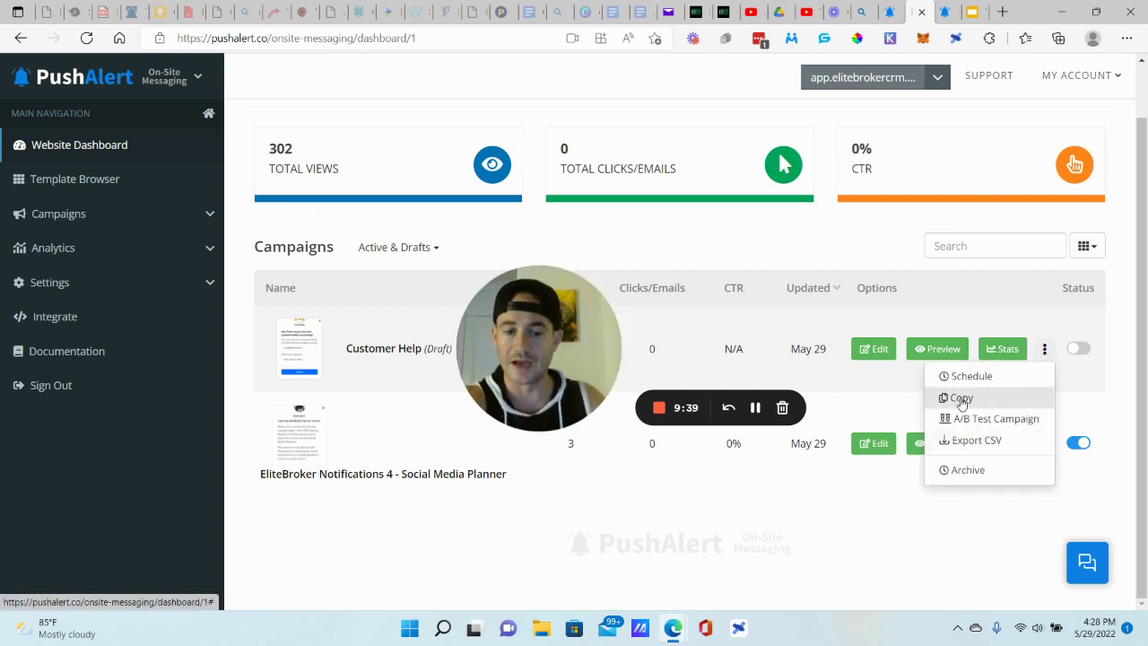
pyautogui.click(986, 289)
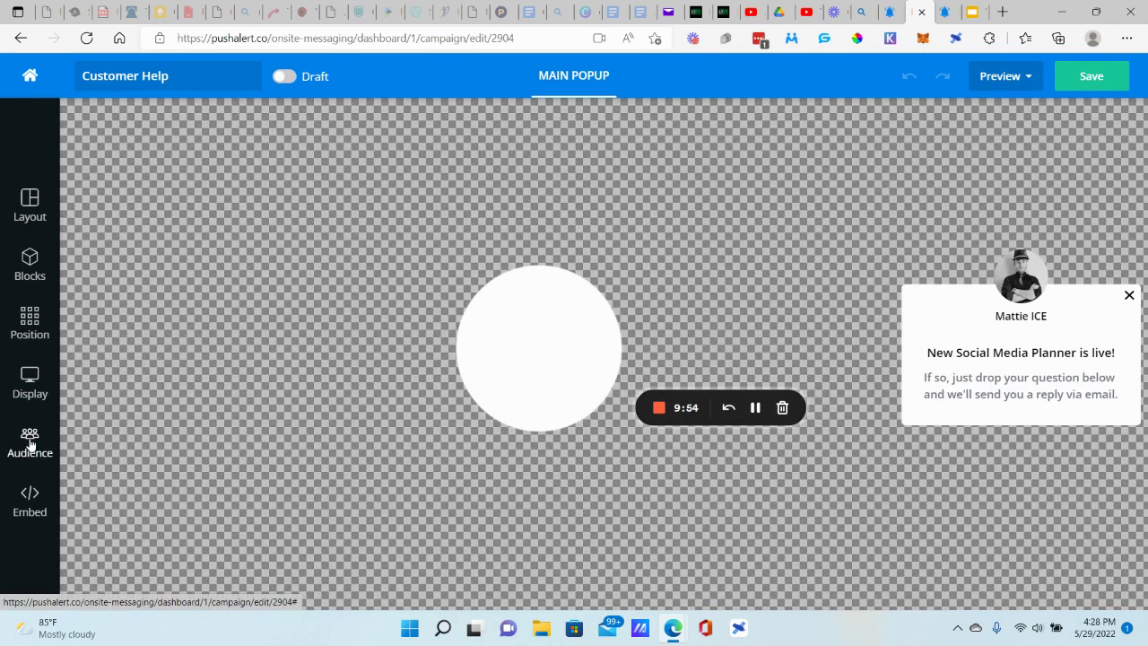
# - Open the Audience targeting settings of the Customer Help draft
pyautogui.click(19, 444)
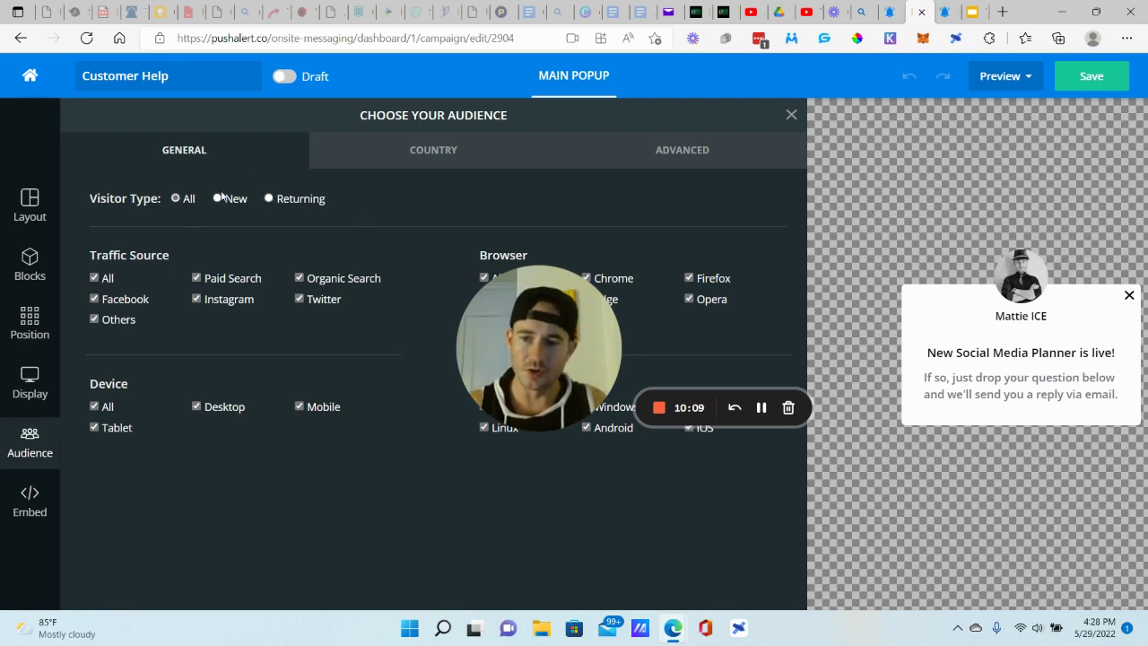
# - Review the Display Triggers, Web Pages and Frequency tabs, ending back on Triggers
pyautogui.click(31, 377)
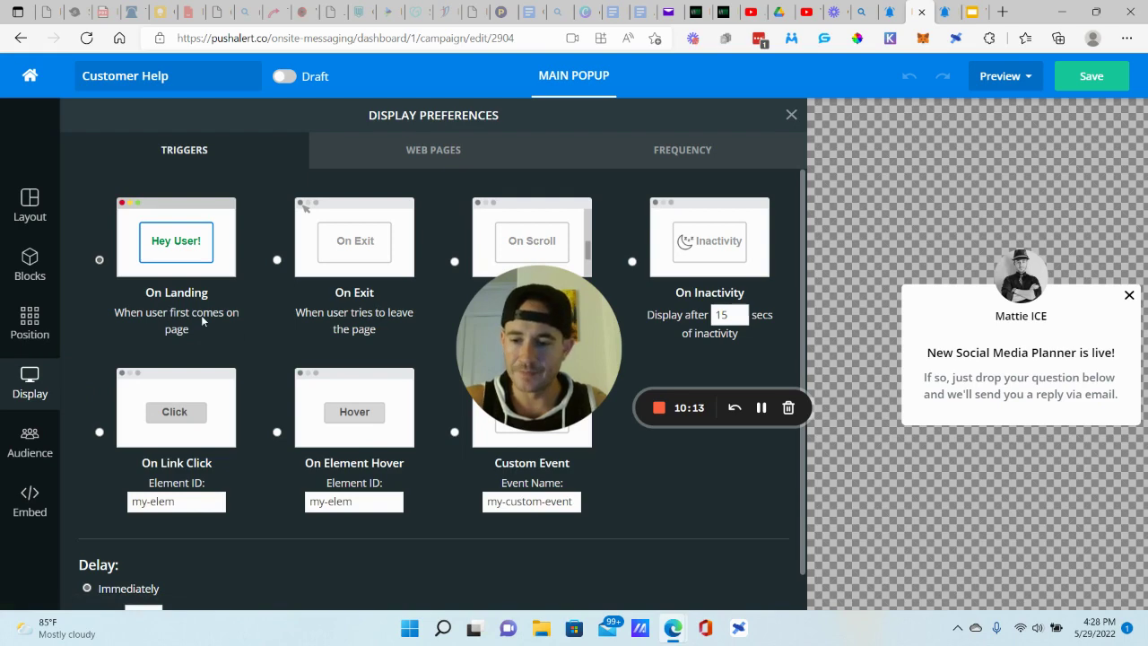
pyautogui.scroll(-1, 215, 316)
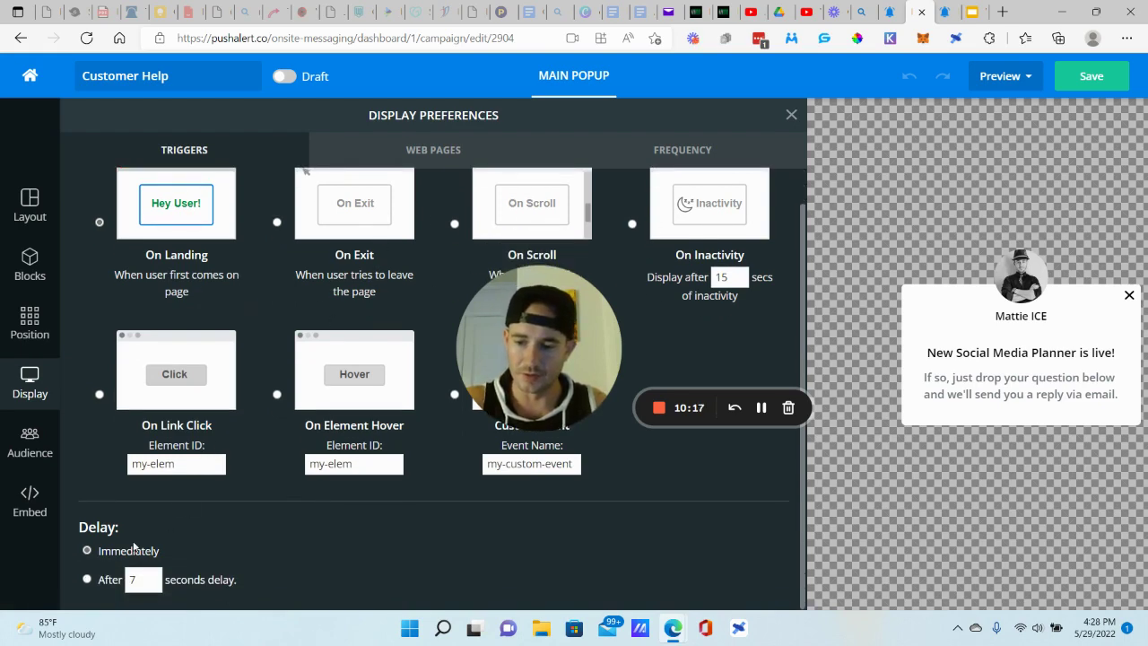
pyautogui.scroll(1, 146, 558)
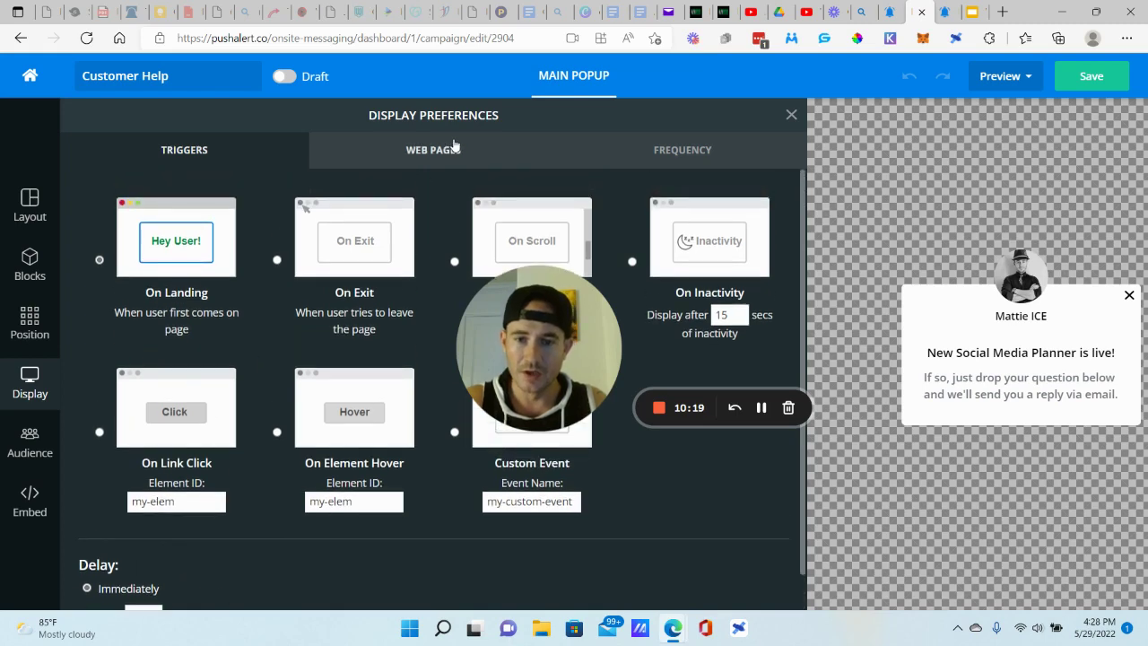
pyautogui.click(455, 148)
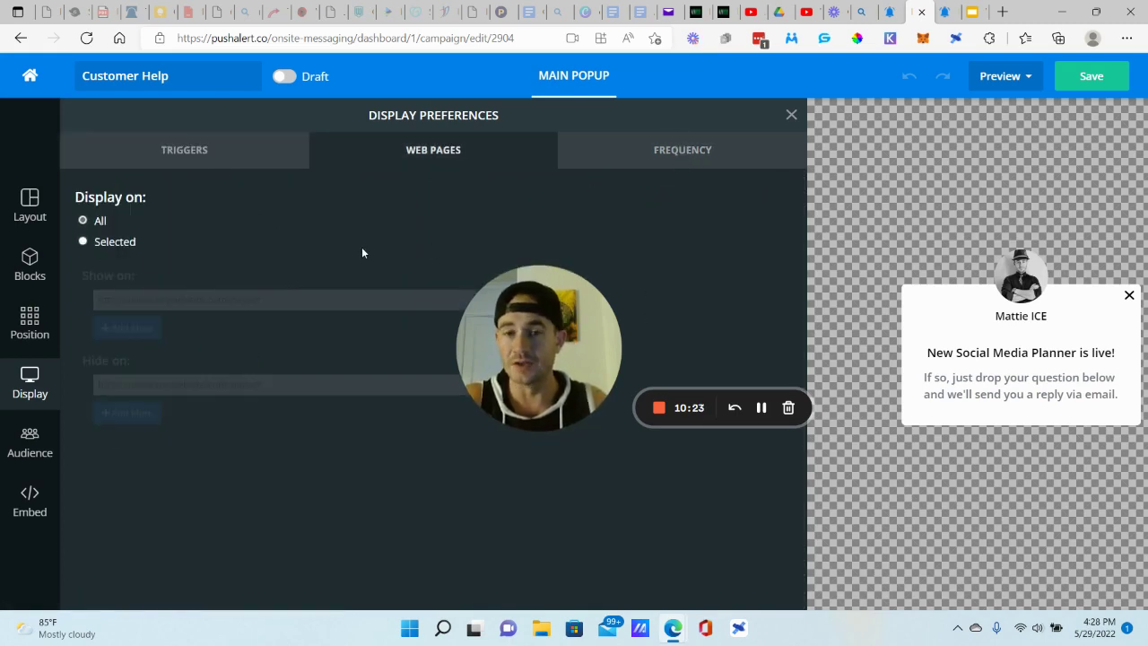
pyautogui.click(657, 149)
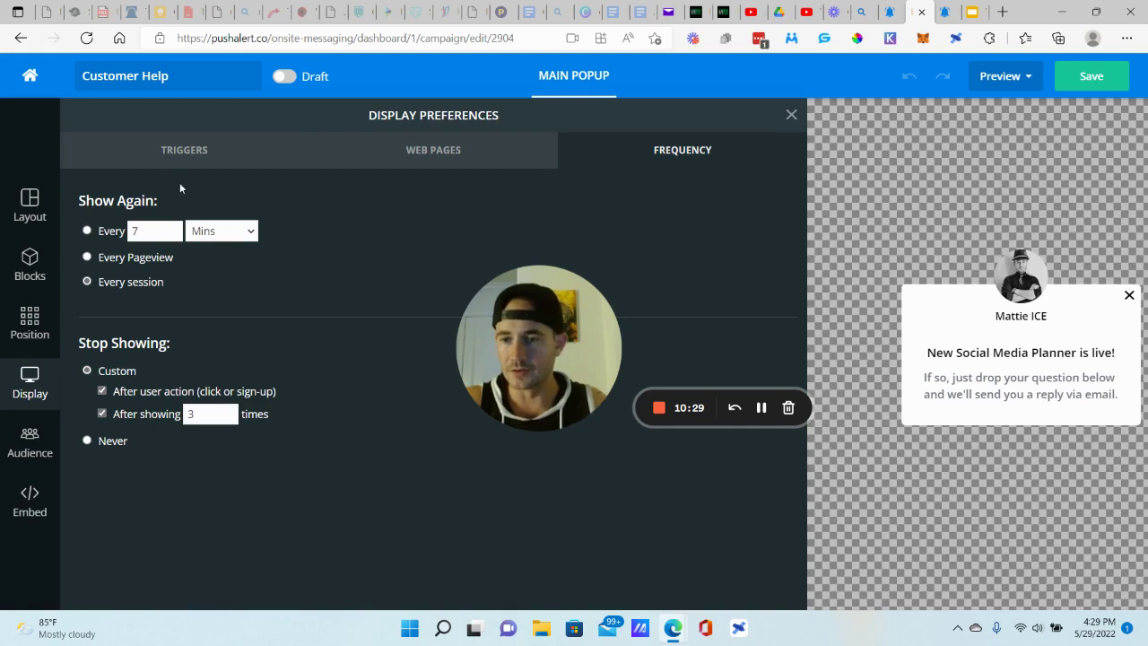
pyautogui.click(174, 151)
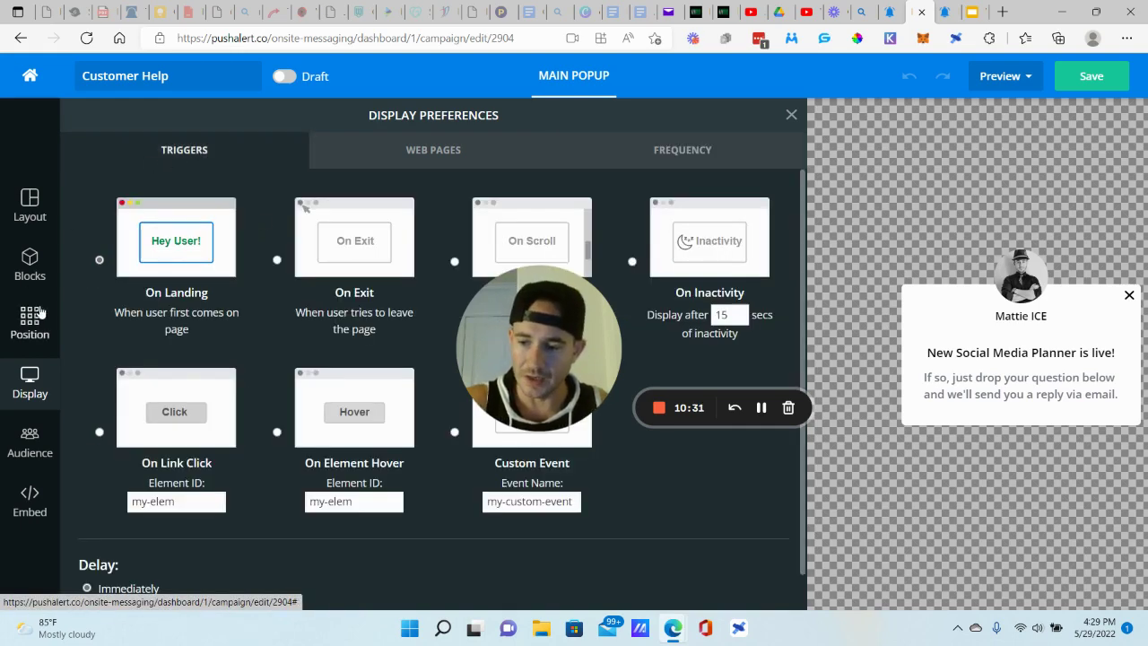
# - Drag an Image block from the Blocks list into the popup
pyautogui.click(45, 264)
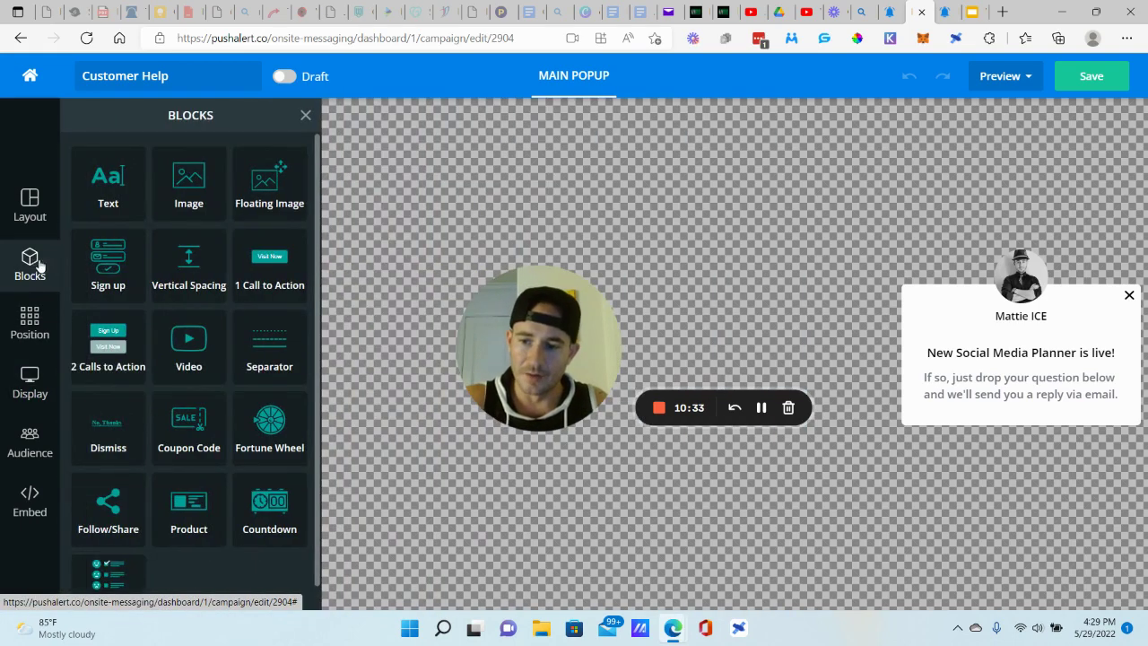
pyautogui.moveTo(1044, 332)
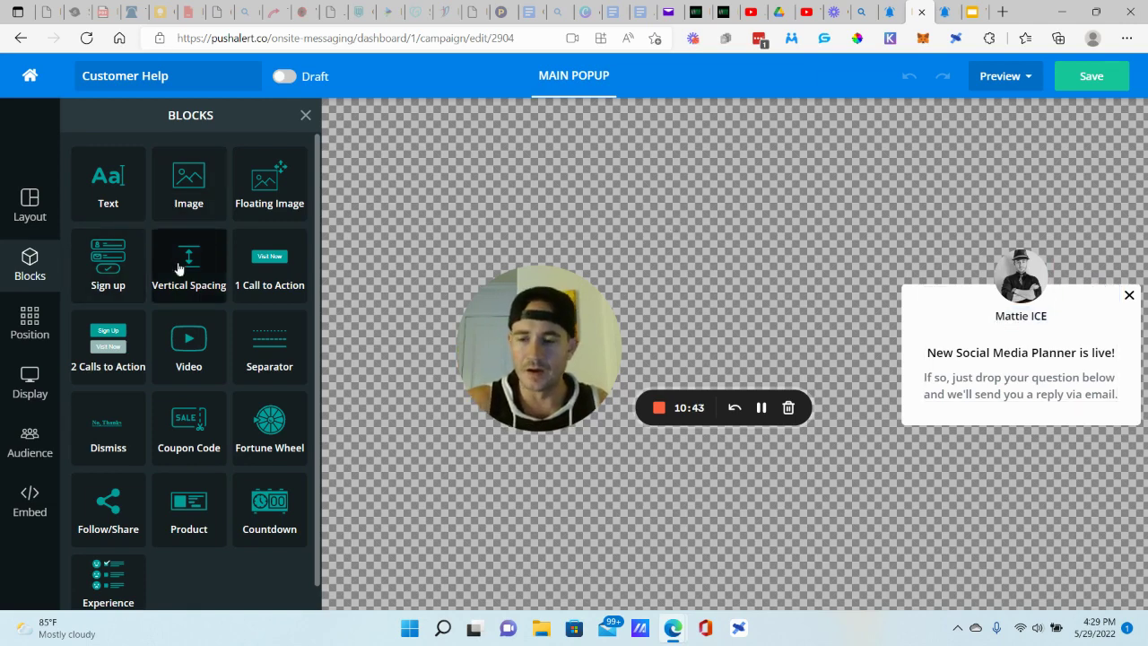
pyautogui.moveTo(184, 187); pyautogui.dragTo(957, 365)
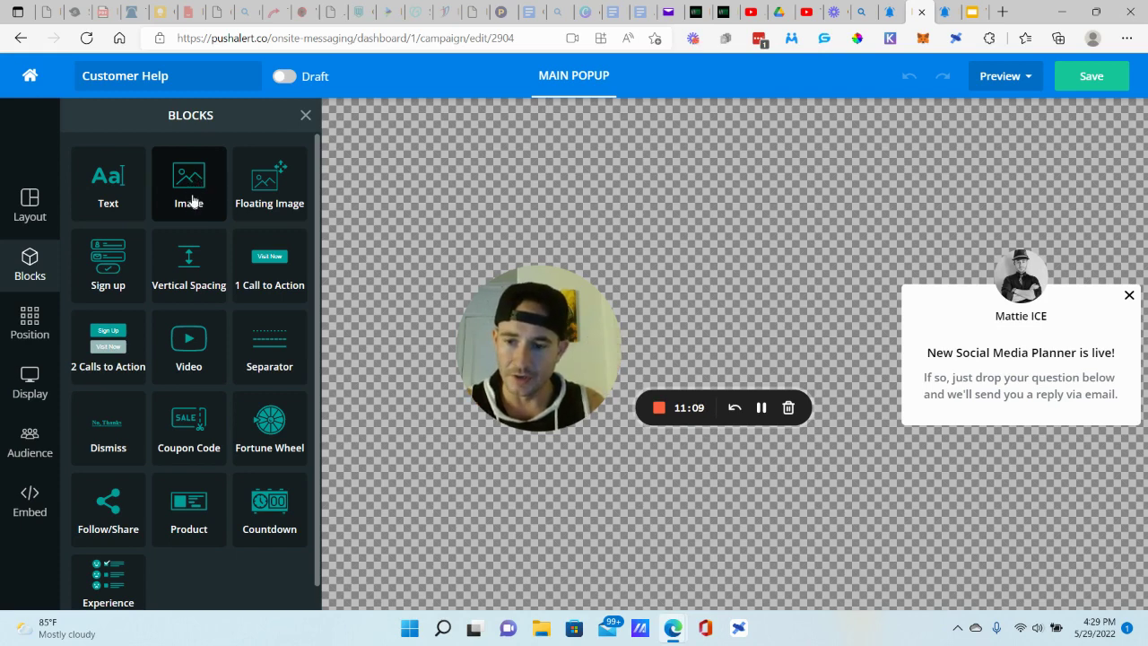
# - Place the image placeholder above the name, then add a 1 Call to Action button and a Sign up row
pyautogui.click(188, 184)
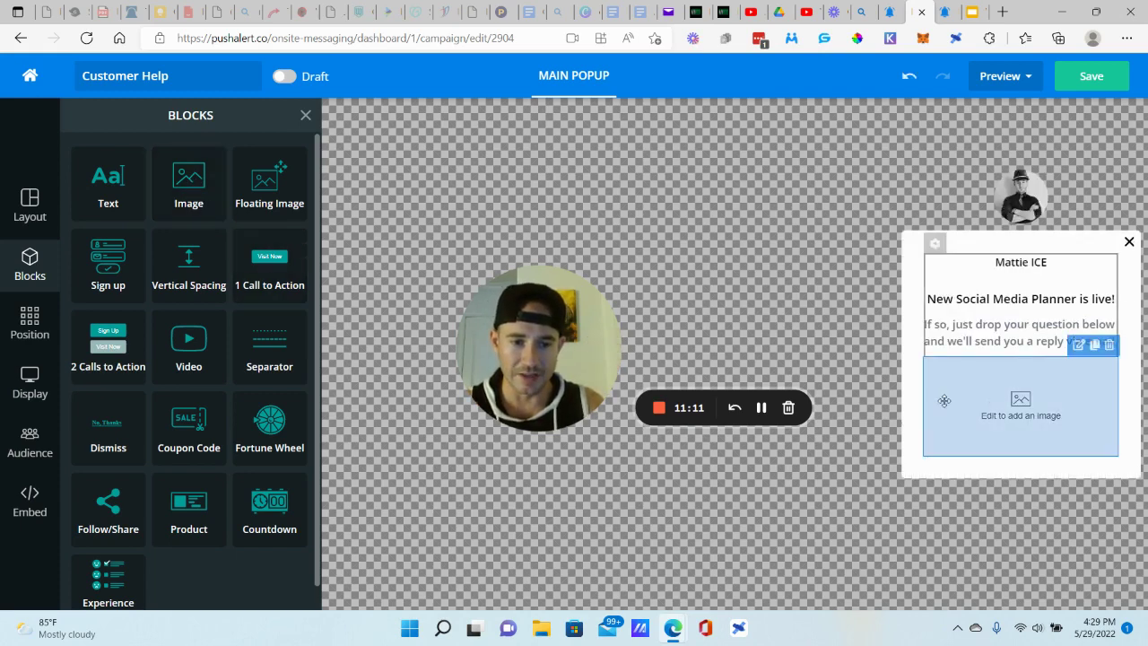
pyautogui.moveTo(992, 338); pyautogui.dragTo(995, 241)
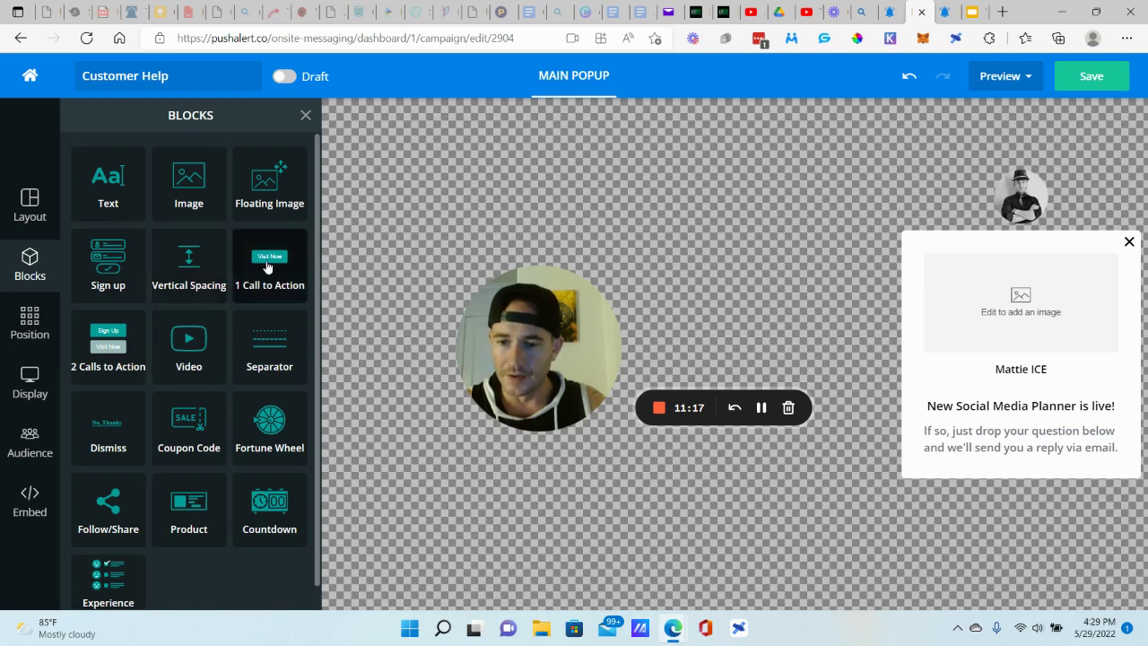
pyautogui.click(302, 286)
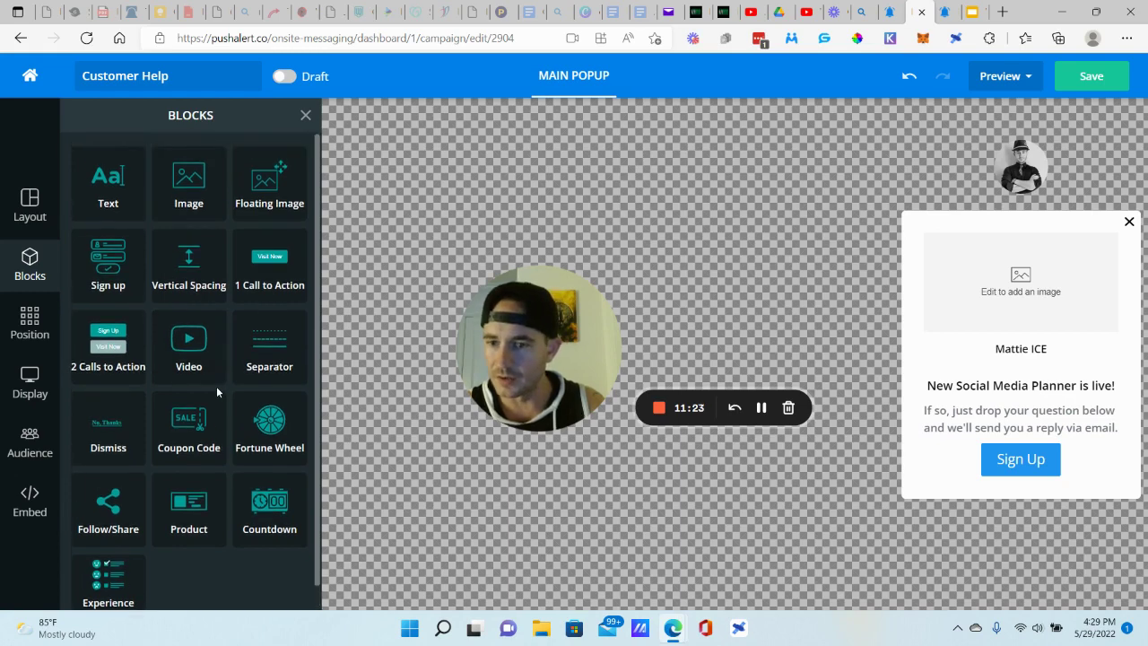
pyautogui.click(107, 253)
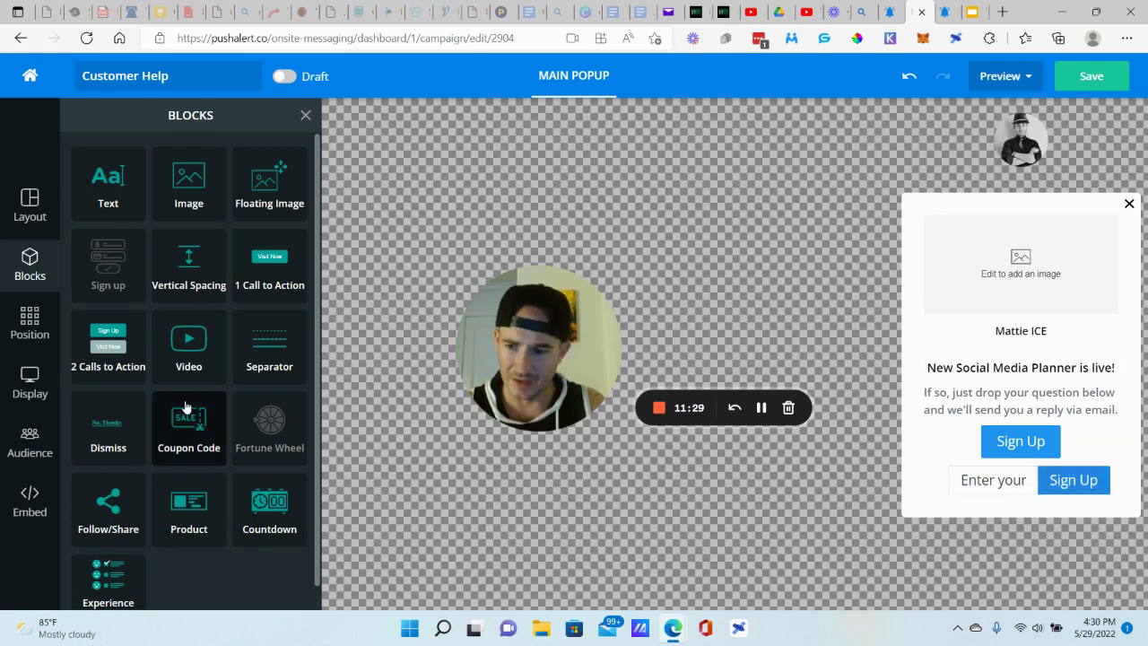
pyautogui.click(1114, 481)
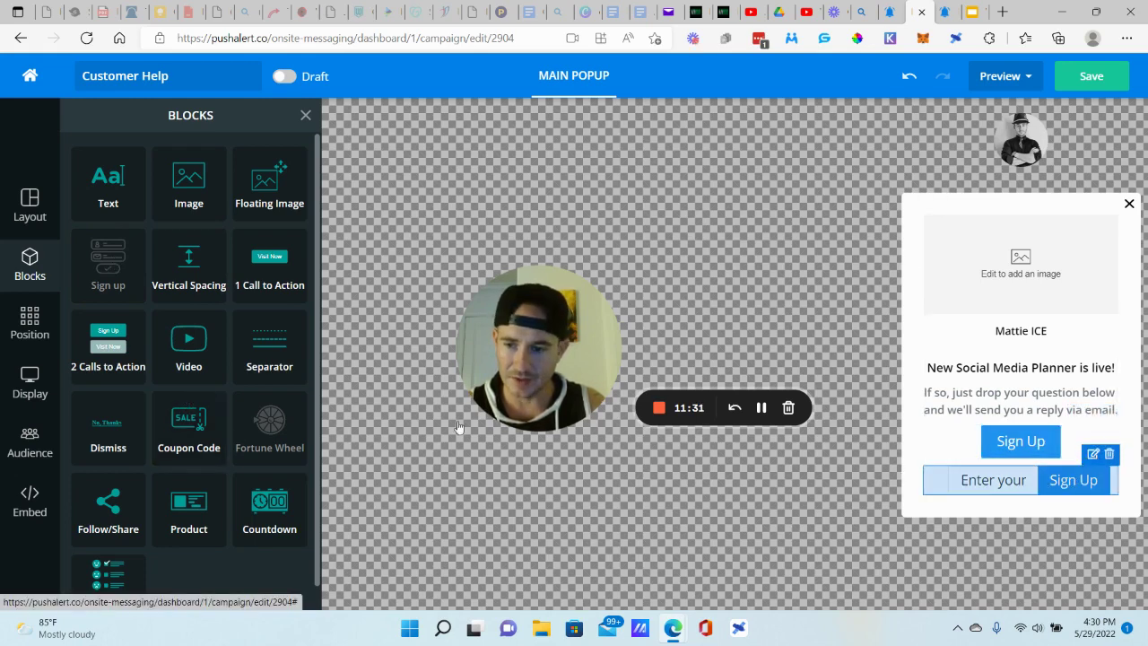
# - Browse the Add Field options without adding any, then delete the email sign-up row
pyautogui.scroll(-3, 178, 322)
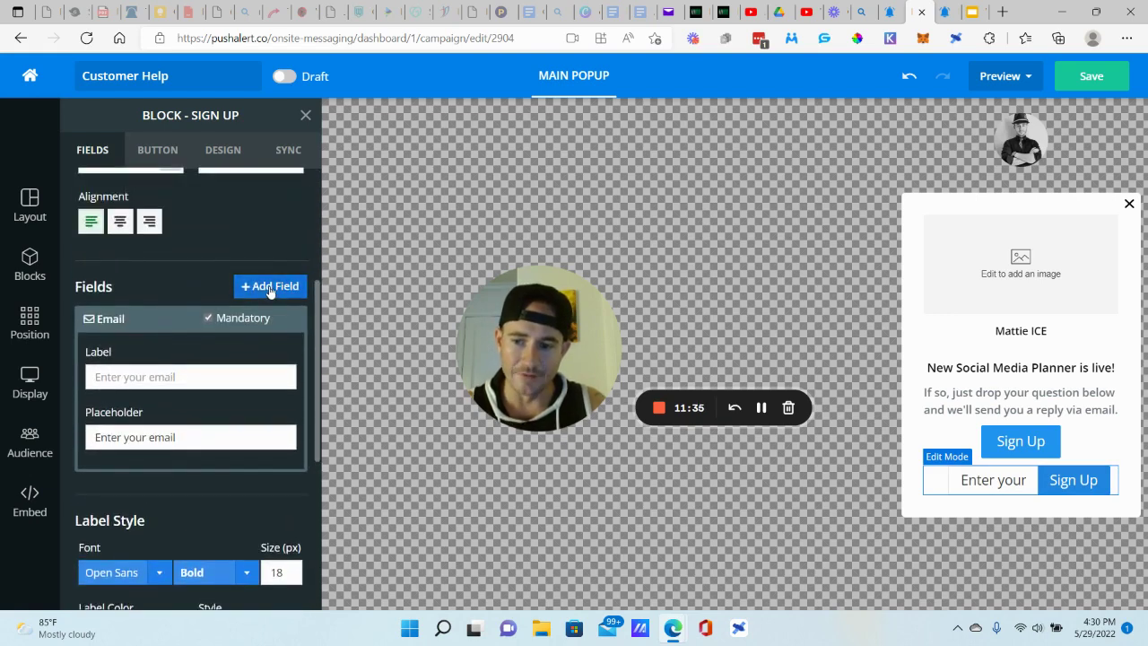
pyautogui.click(278, 289)
pyautogui.scroll(-3, 224, 349)
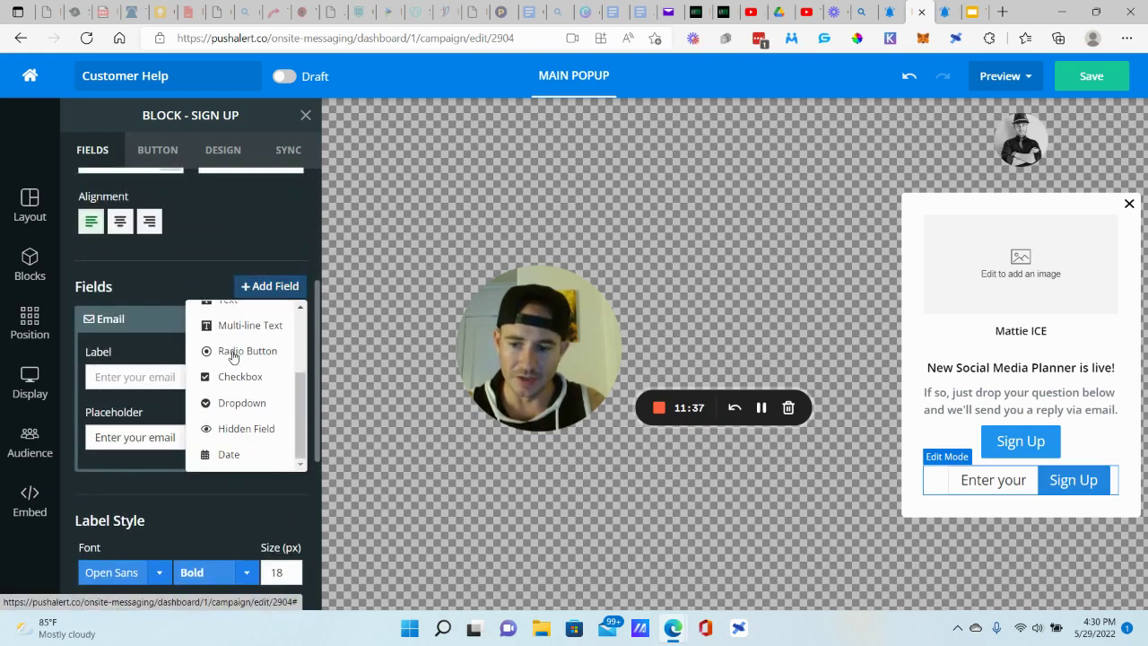
pyautogui.click(195, 248)
pyautogui.click(265, 285)
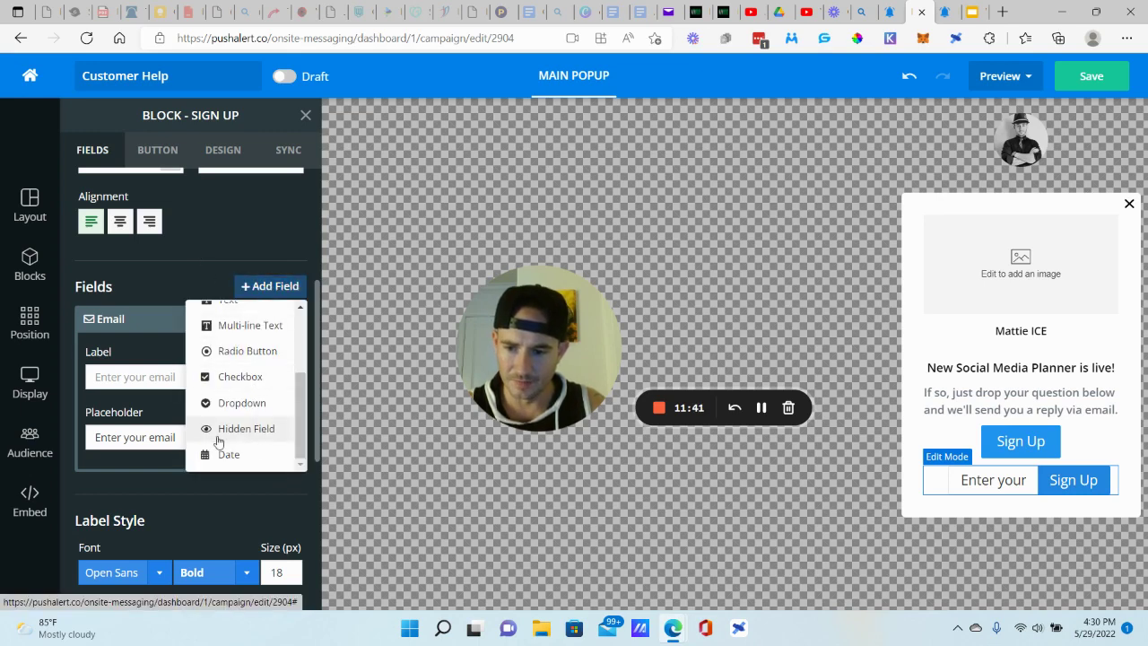
pyautogui.scroll(3, 237, 386)
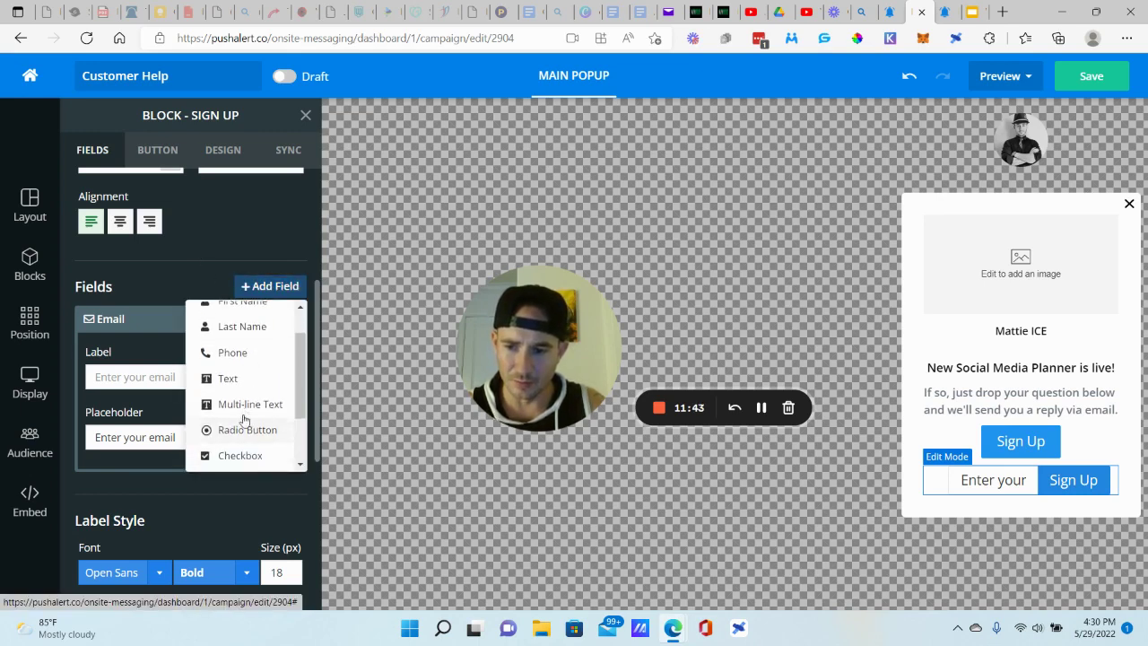
pyautogui.click(188, 292)
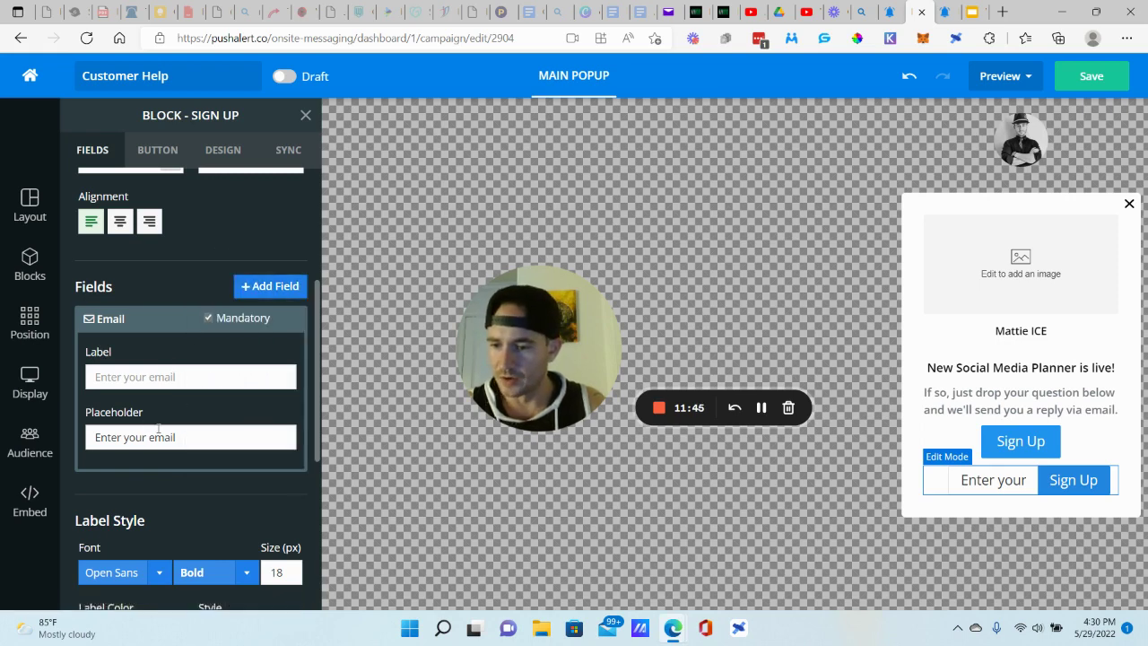
pyautogui.click(1110, 454)
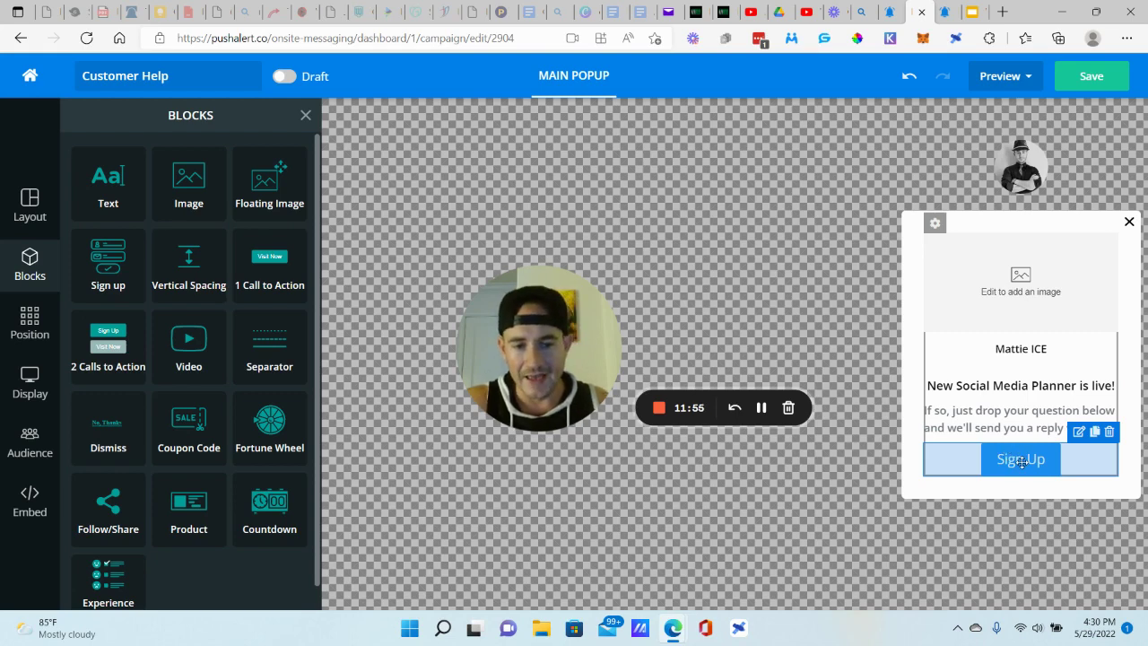
# - Relabel the Action 1 button from Sign Up to 'Click Here To Register'
pyautogui.click(1079, 431)
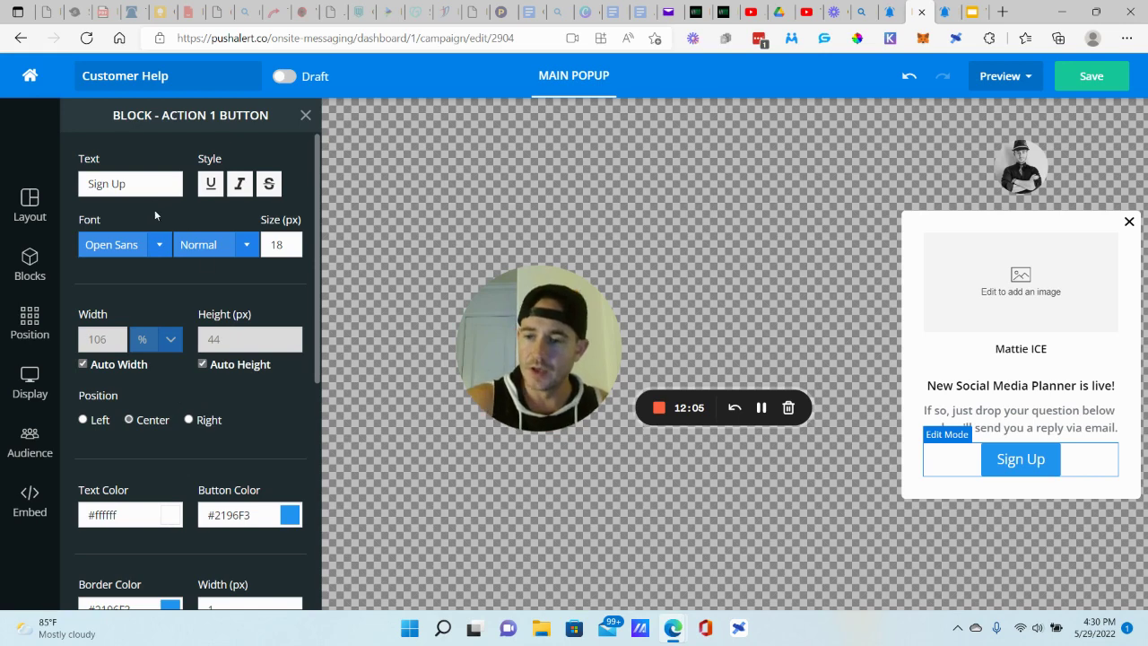
pyautogui.tripleClick(144, 184)
pyautogui.write('Click ')
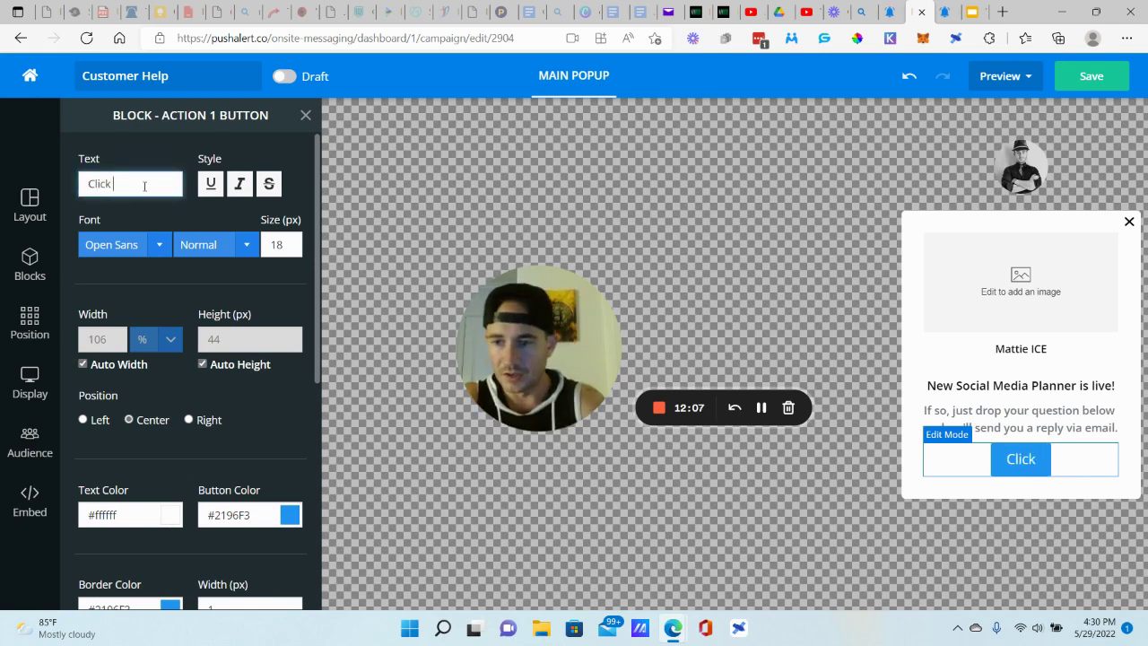
pyautogui.write('Here To Register')
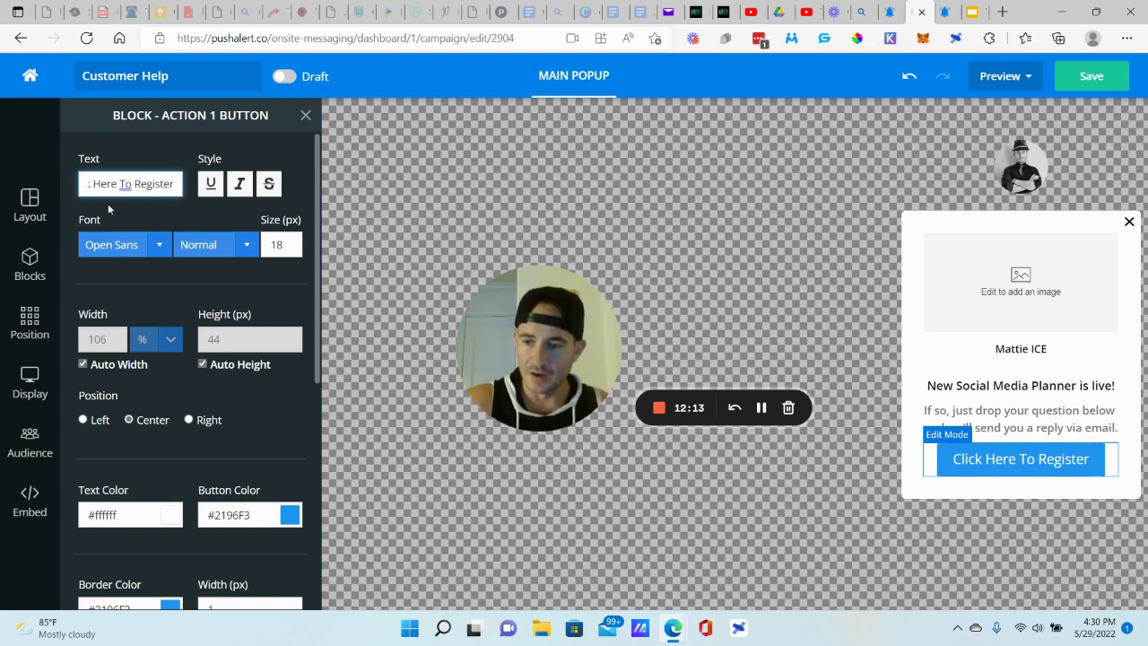
# - Set the button's Animation to Bounce after briefly trying Fade In
pyautogui.scroll(-2, 168, 269)
pyautogui.scroll(2, 205, 269)
pyautogui.scroll(-5, 205, 264)
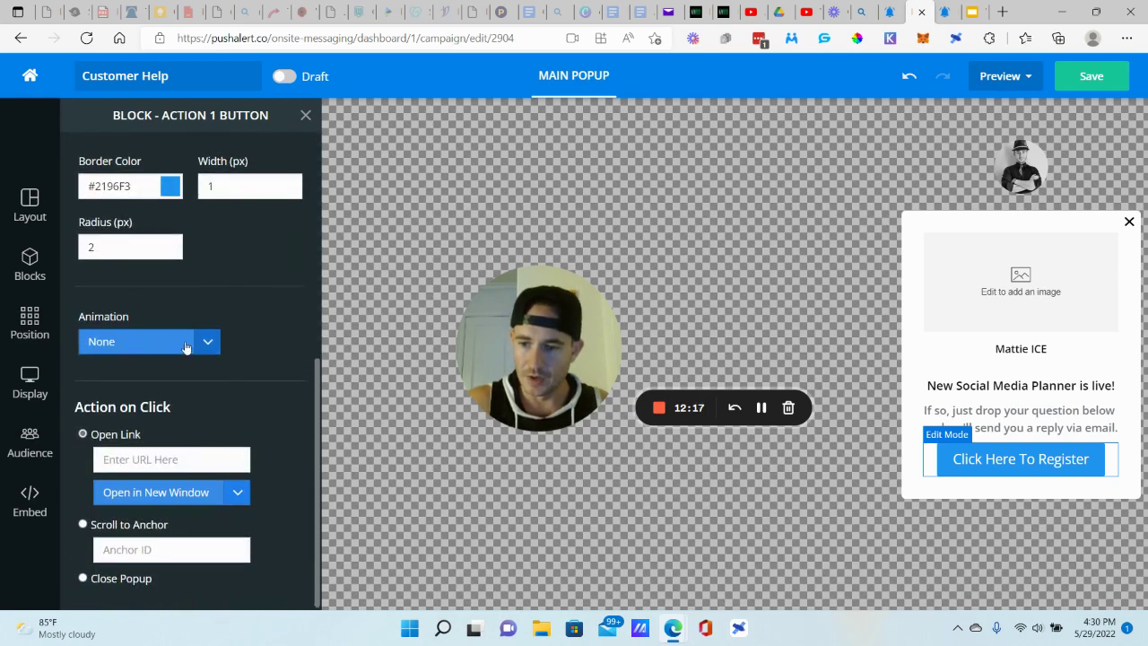
pyautogui.click(205, 342)
pyautogui.click(113, 403)
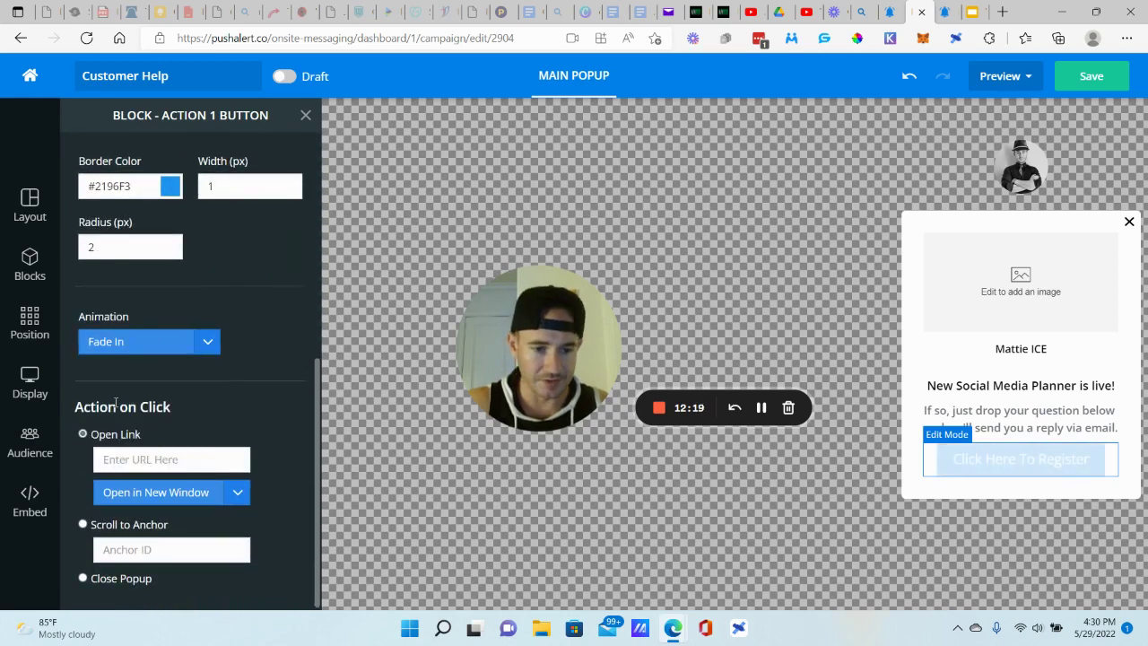
pyautogui.click(128, 342)
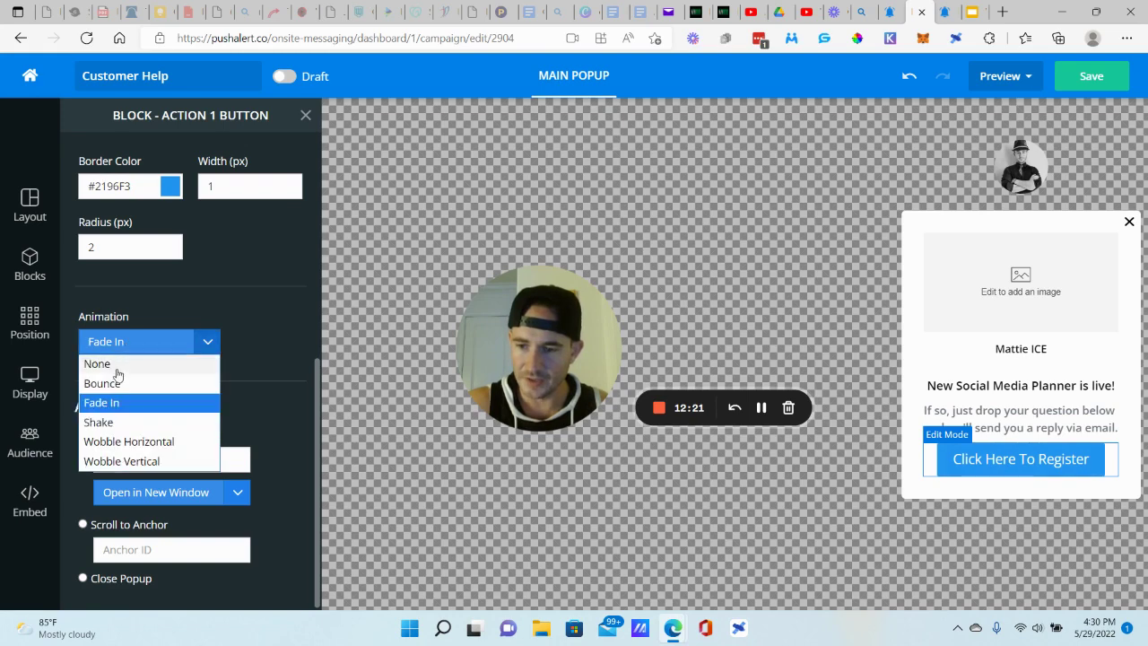
pyautogui.click(116, 382)
pyautogui.click(179, 344)
pyautogui.click(199, 346)
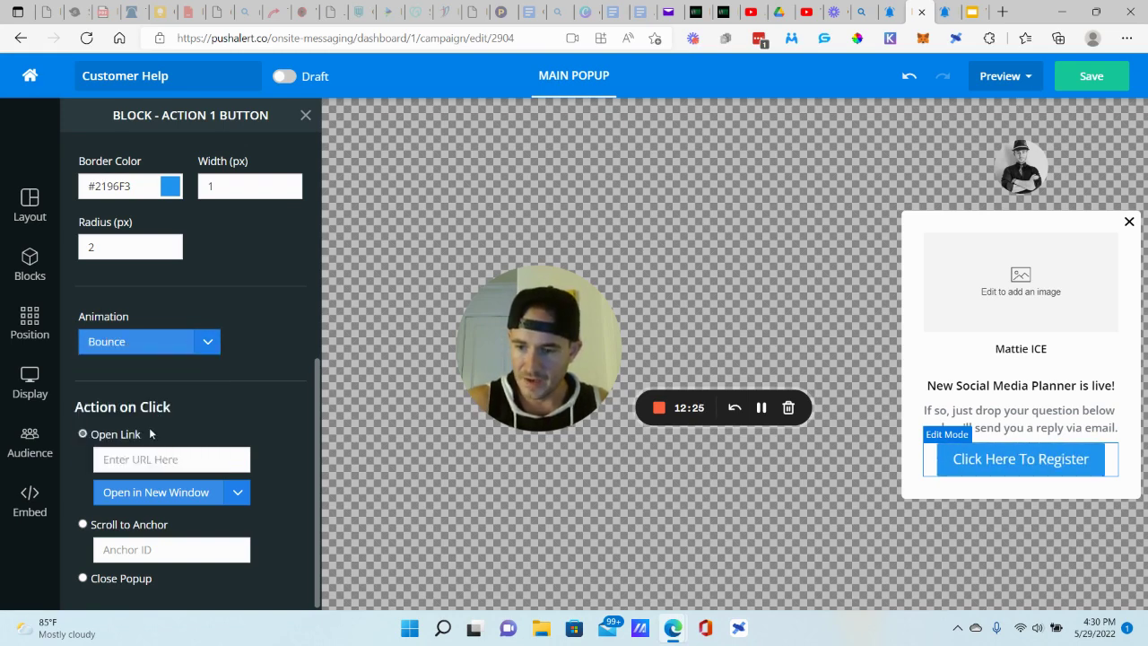
pyautogui.click(179, 457)
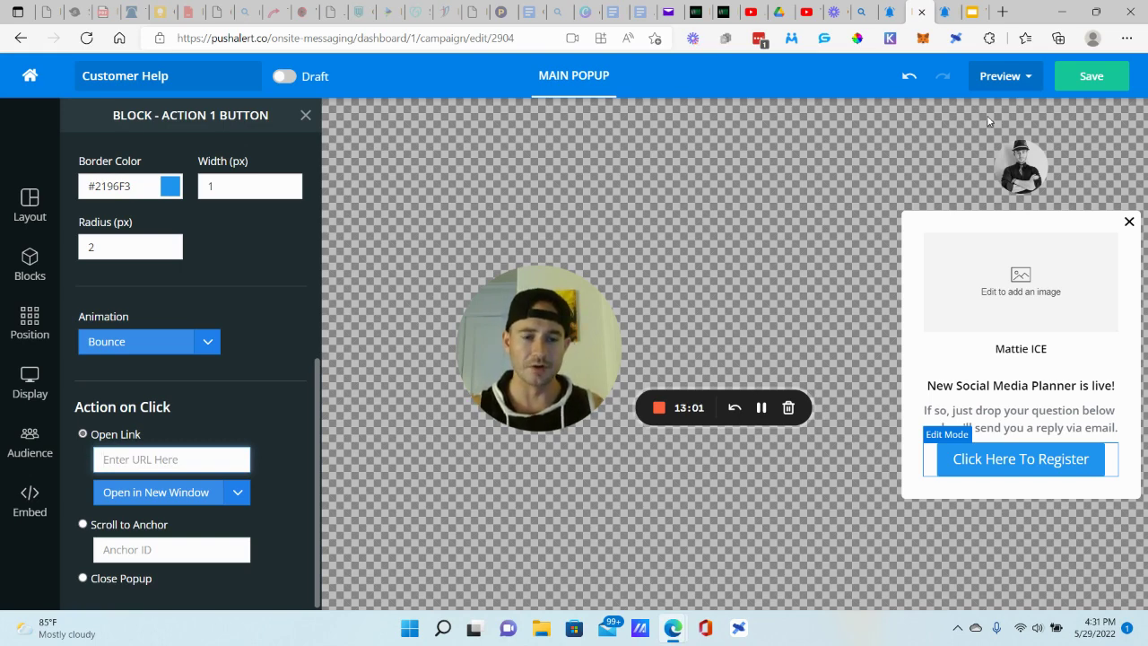
# - Drag the headshot down so it overlaps the top of the image placeholder
pyautogui.moveTo(1020, 167); pyautogui.dragTo(1025, 225)
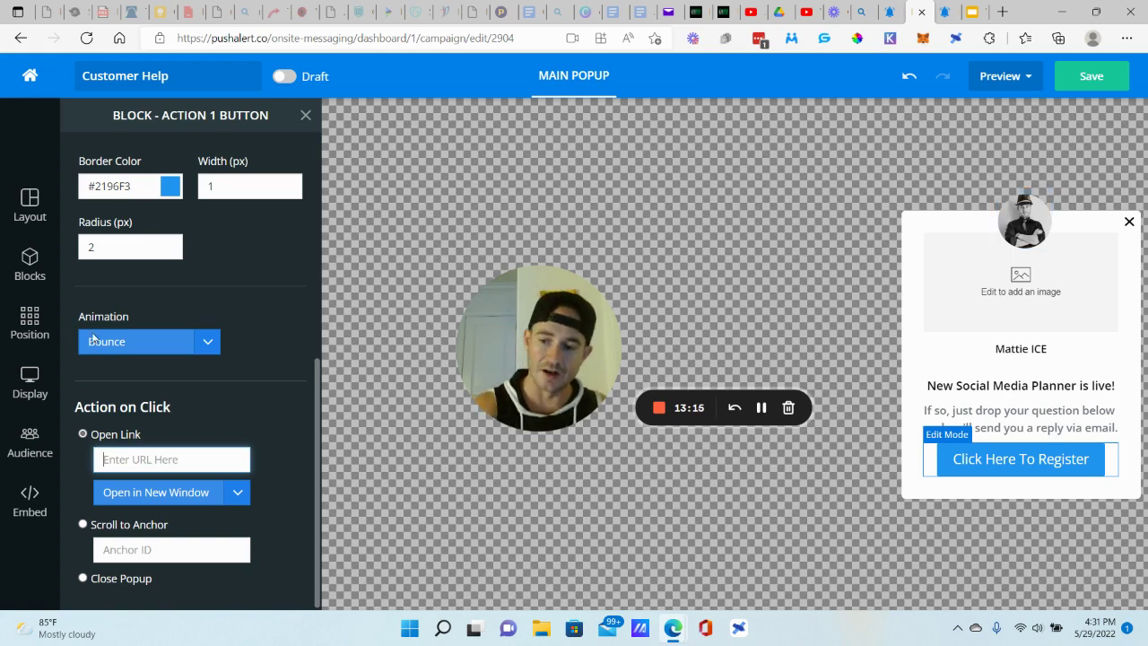
# - Open Embed Settings for the Customer Help draft
pyautogui.click(31, 499)
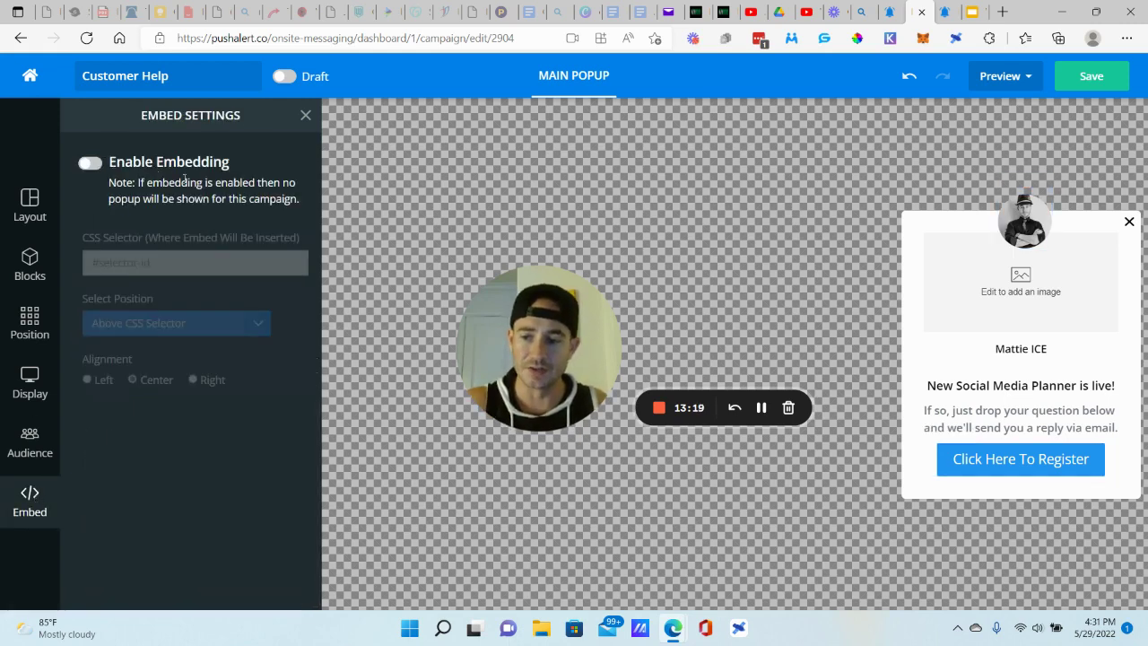